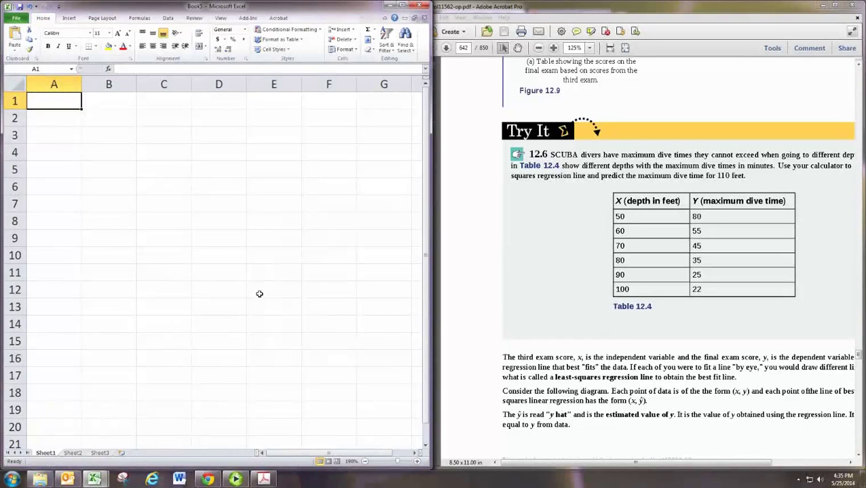
Enter the title "Linear Regression" in cell A1.
text(Regression)
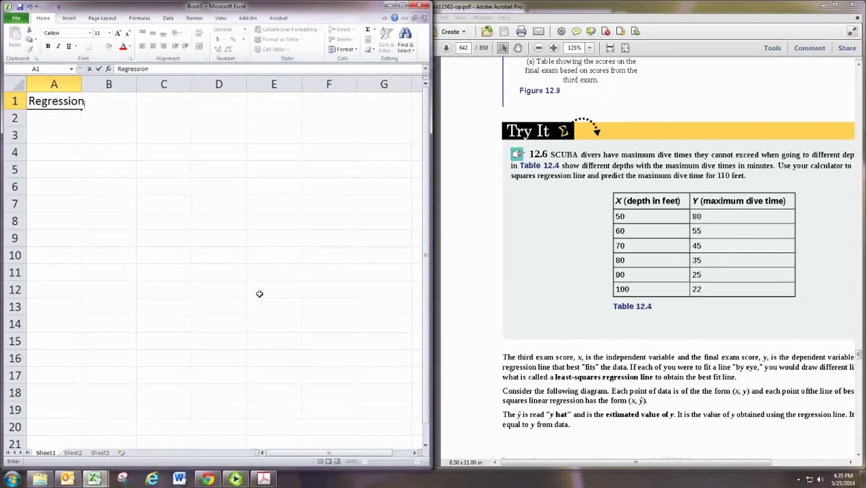
key(ctrl+Return)
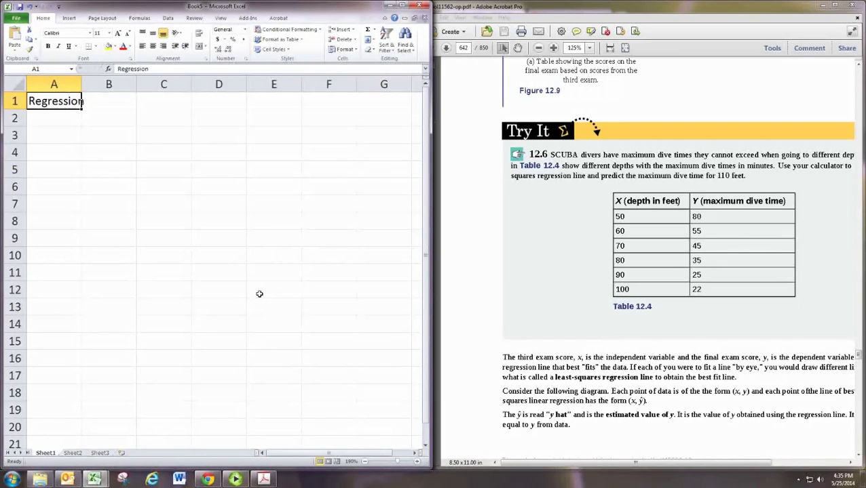
text(Li)
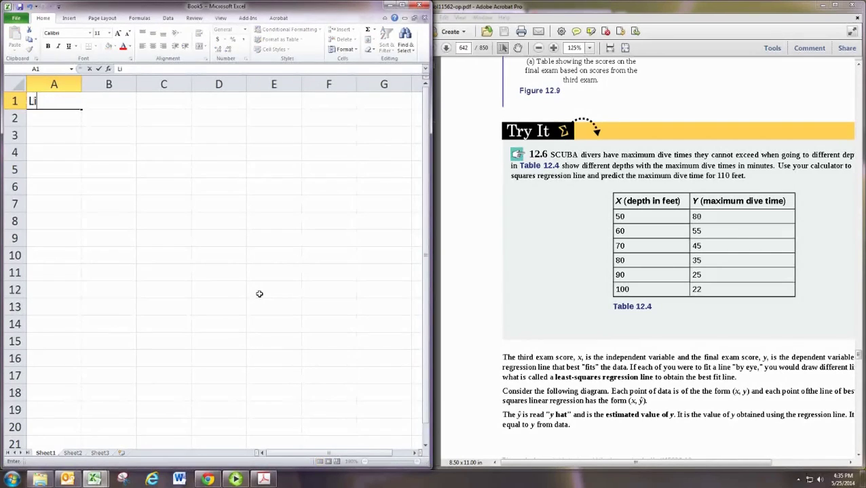
text(near Regression)
key(Return)
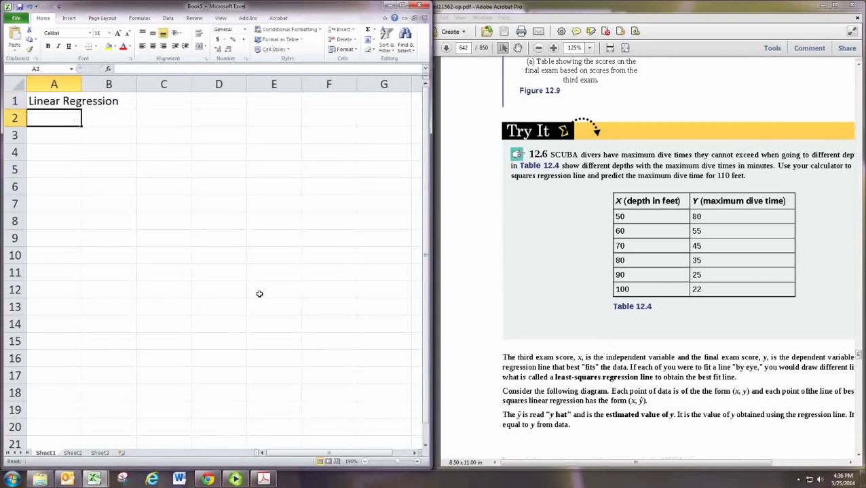
key(Return)
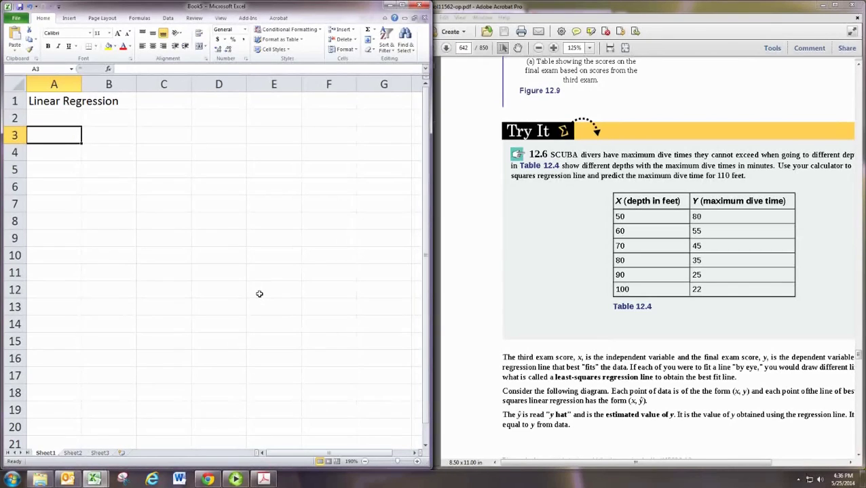
Enter the heading "Depth (ft)" in A3 and the variable labels X in A2 and Y in B2.
text(Depth)
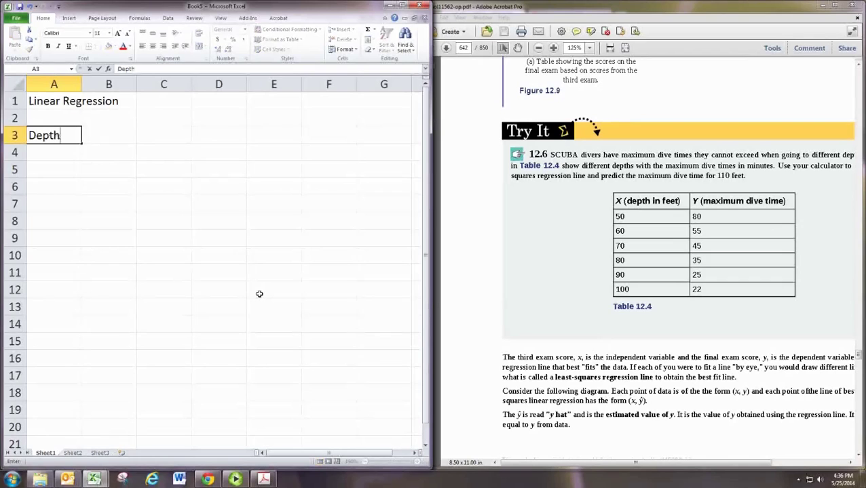
text( (ft))
key(Up)
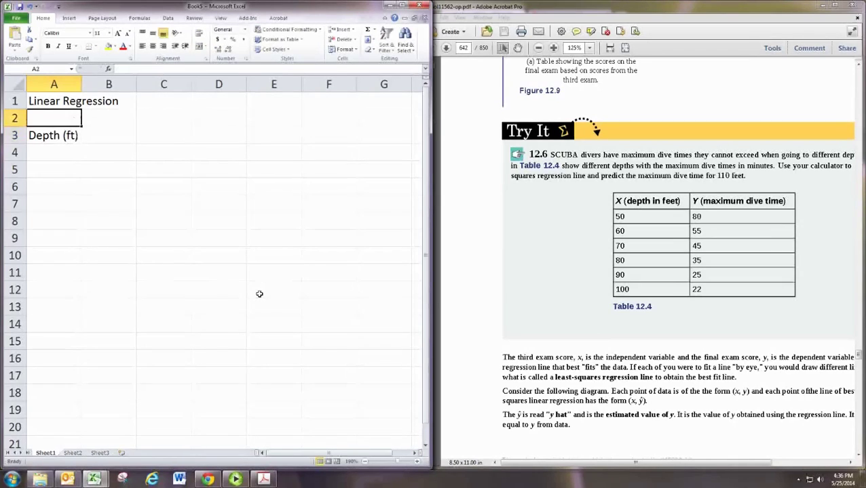
text(X)
key(Right)
text(Y)
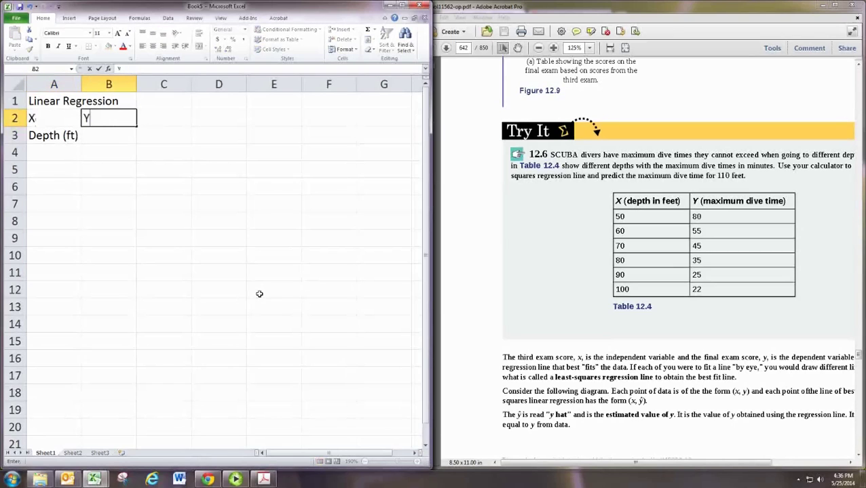
key(Return)
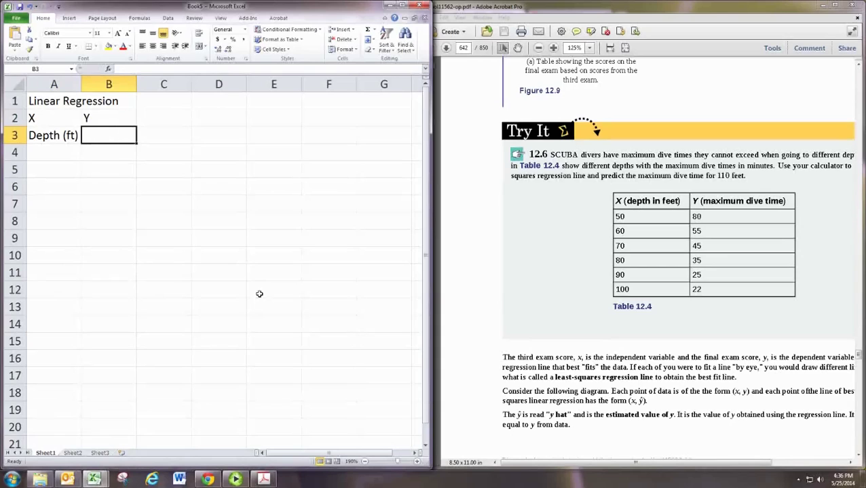
Enter the heading "Dive Time (min)" in B3 and widen columns A and B to fit their headings.
text(Dive Time)
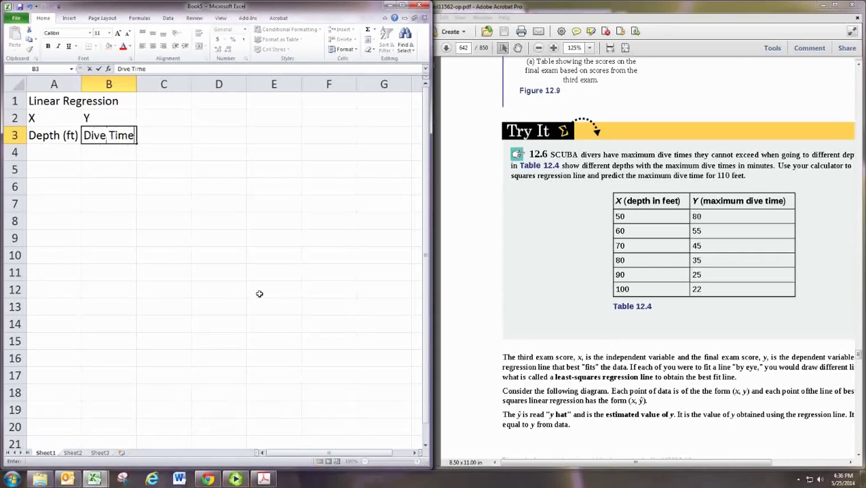
text( (min))
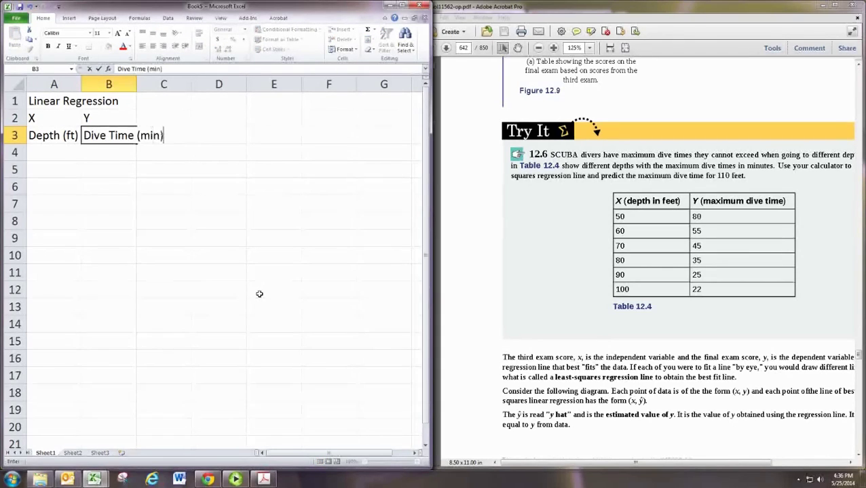
key(Return)
drag(81, 84, 95, 85)
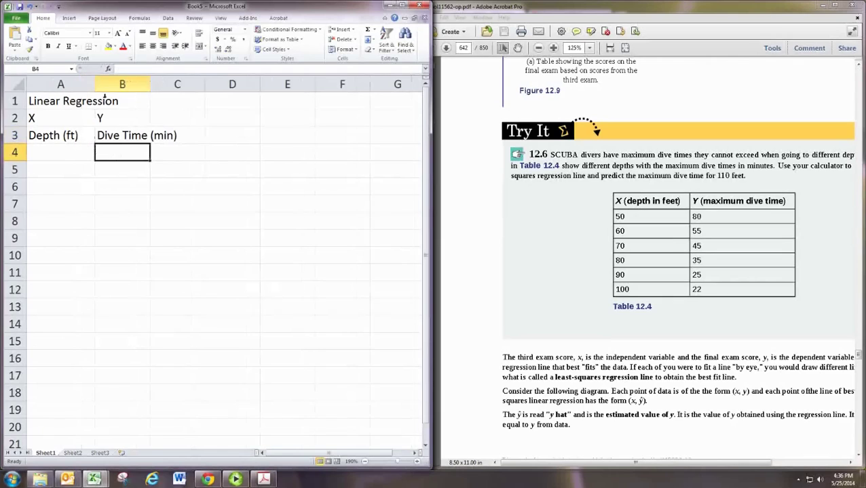
drag(151, 89, 191, 93)
Fill A4:A9 with the depths 50 to 100 in increments of 10.
click(77, 152)
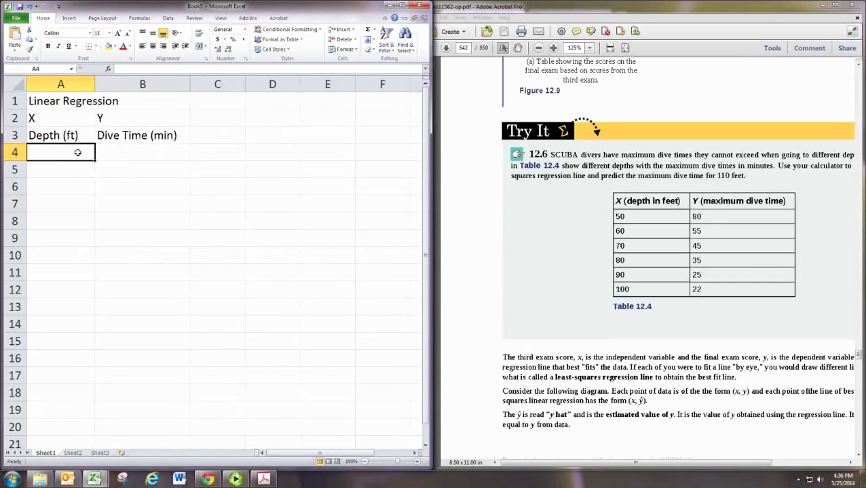
text(50)
key(Return)
text(60)
key(Return)
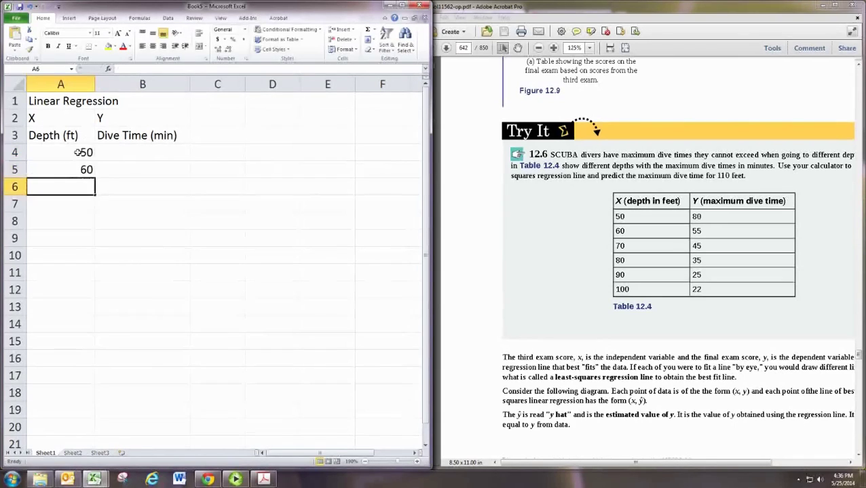
drag(77, 153, 99, 243)
Enter the dive times 80, 55, 45, 35, 25 and 22 in B4:B9.
click(116, 156)
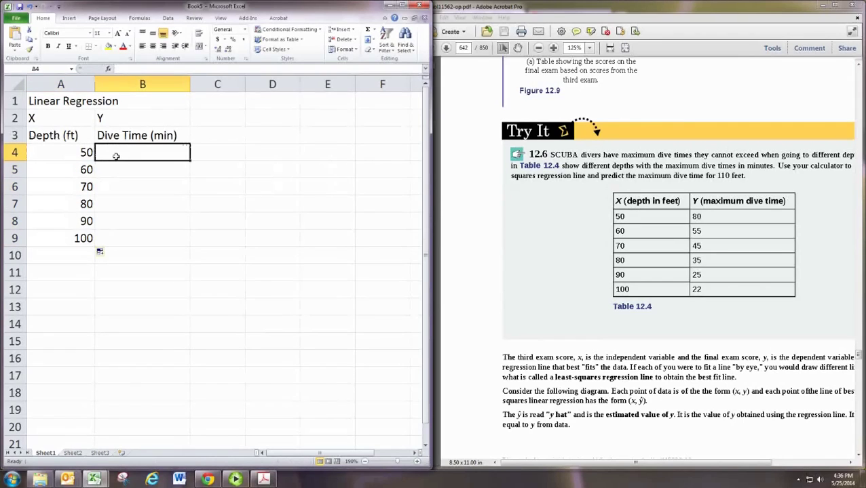
text(80)
key(Return)
text(55)
key(Return)
text(4)
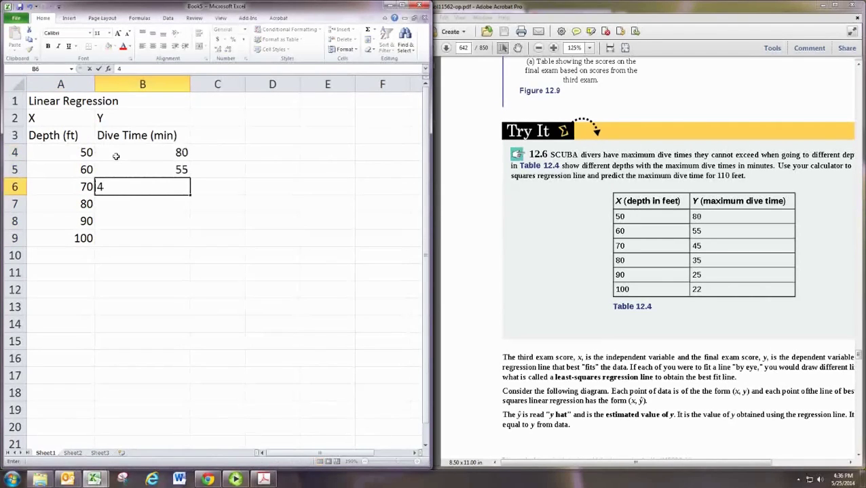
text(5)
key(Return)
text(35)
key(Return)
text(2)
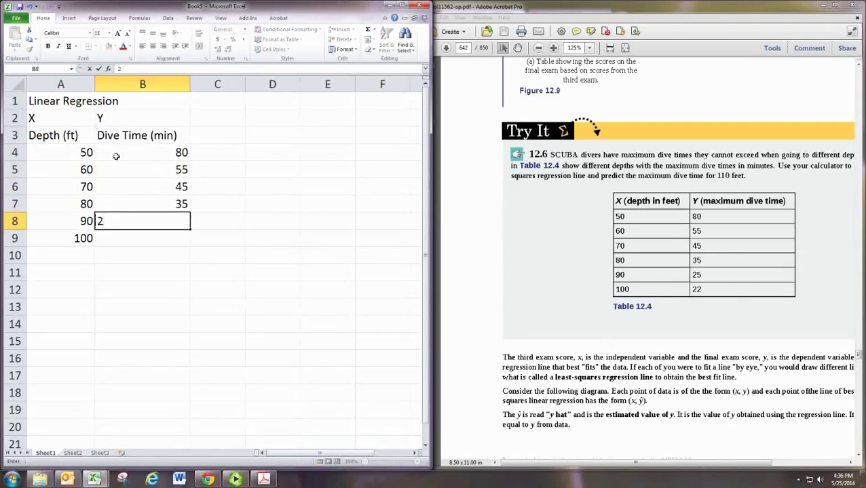
text(5)
key(Return)
text(22)
key(Return)
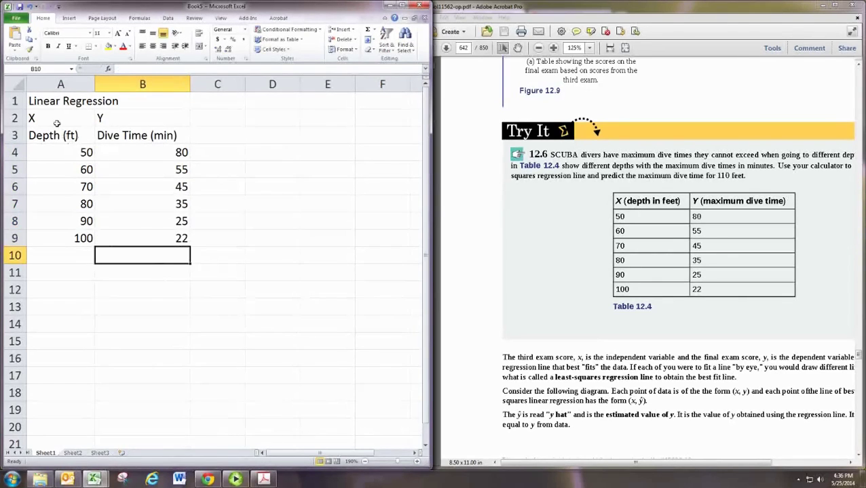
Center the contents of A2:B9 and apply all borders to the table.
drag(59, 122, 150, 239)
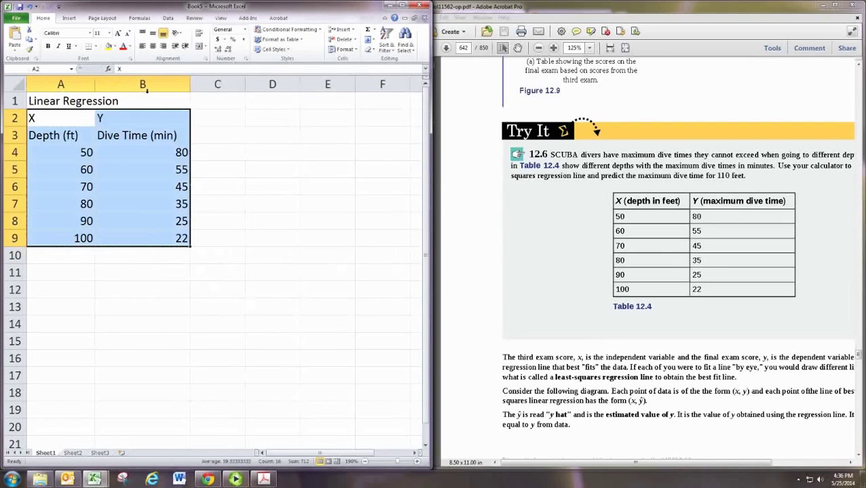
click(153, 46)
click(93, 46)
click(115, 128)
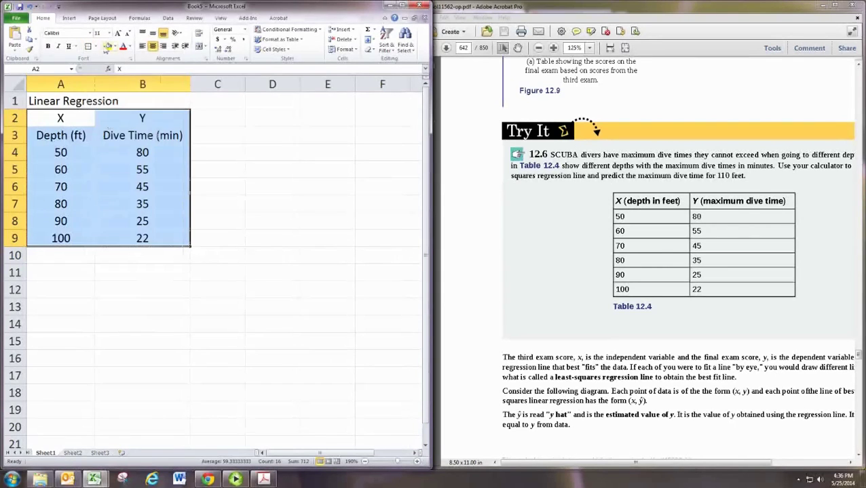
click(94, 46)
click(119, 114)
click(144, 139)
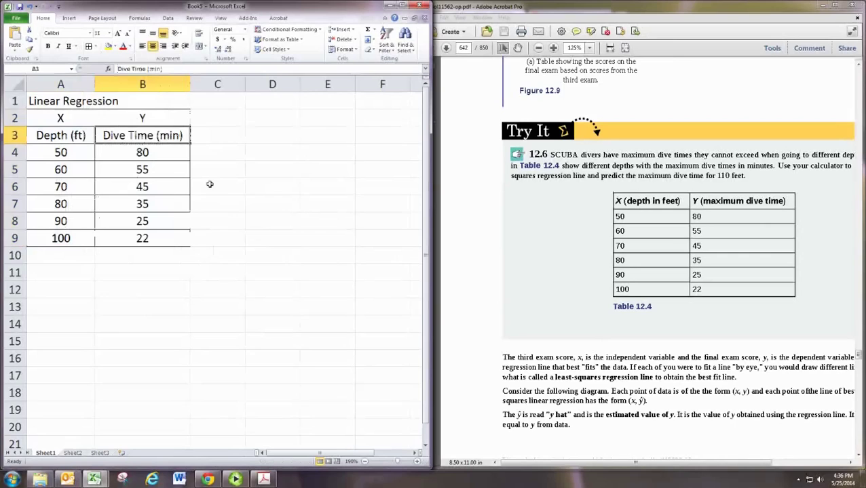
key(Right)
key(Right)
key(Down)
key(Down)
key(Down)
key(Down)
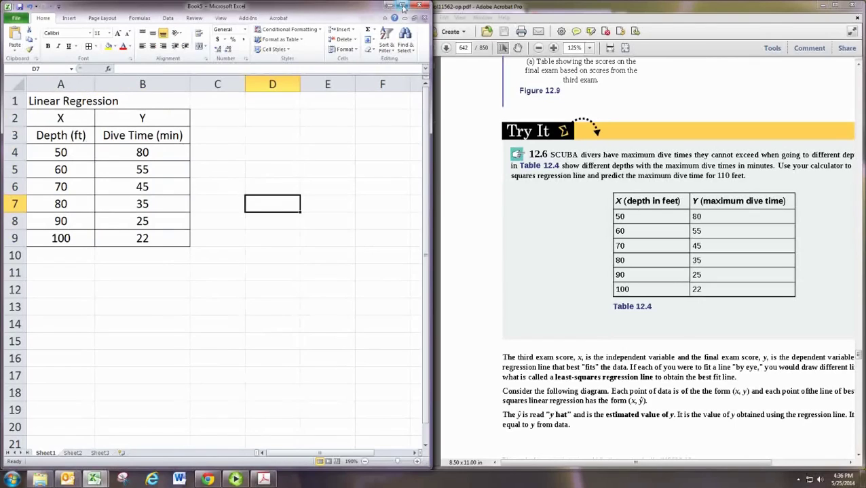
Maximize the workbook window and insert a Scatter with only Markers chart from the data in A4:B9.
click(402, 6)
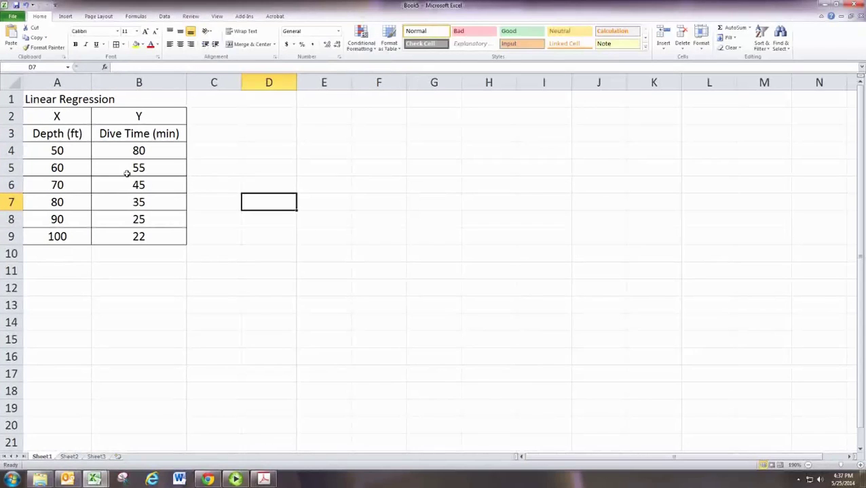
drag(54, 152, 133, 236)
click(65, 17)
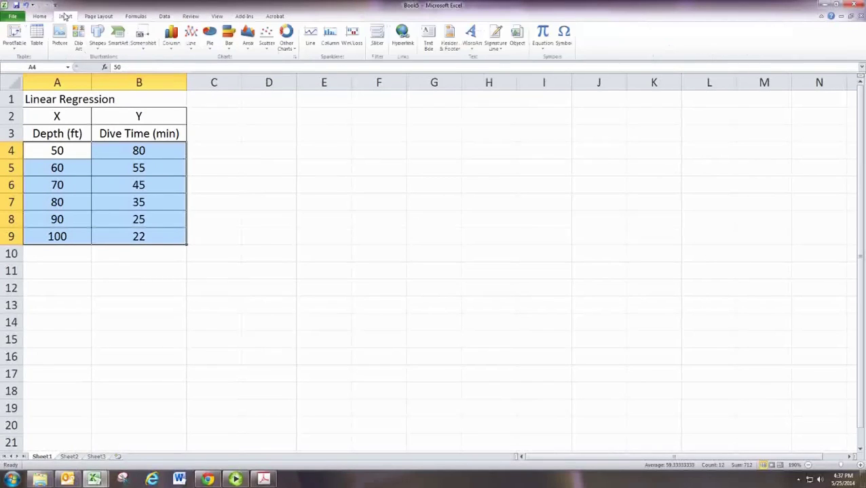
click(266, 37)
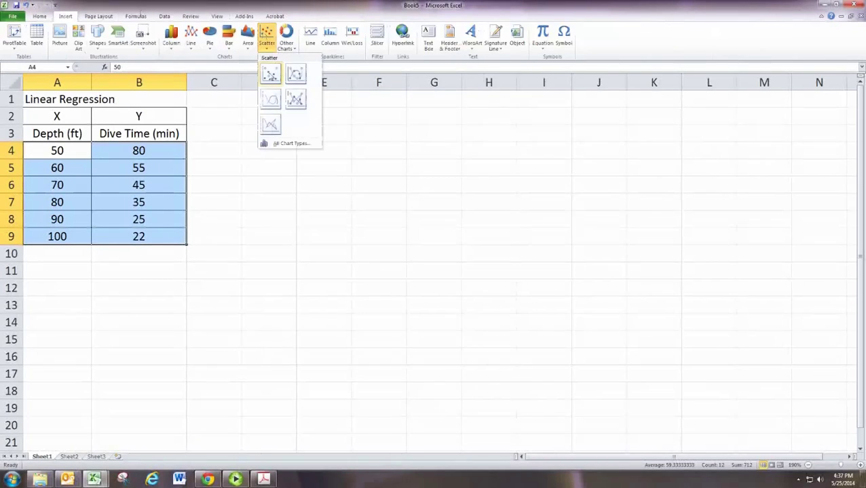
click(271, 76)
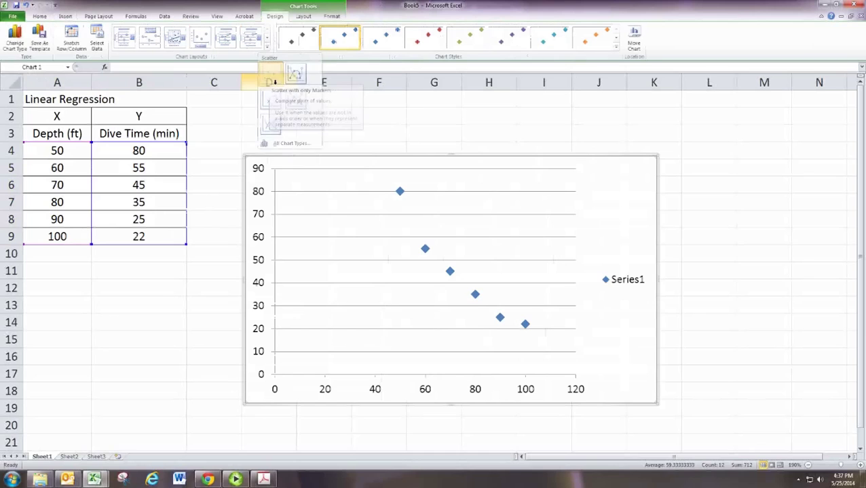
Move the scatter chart up beside the data table and delete its legend.
click(306, 152)
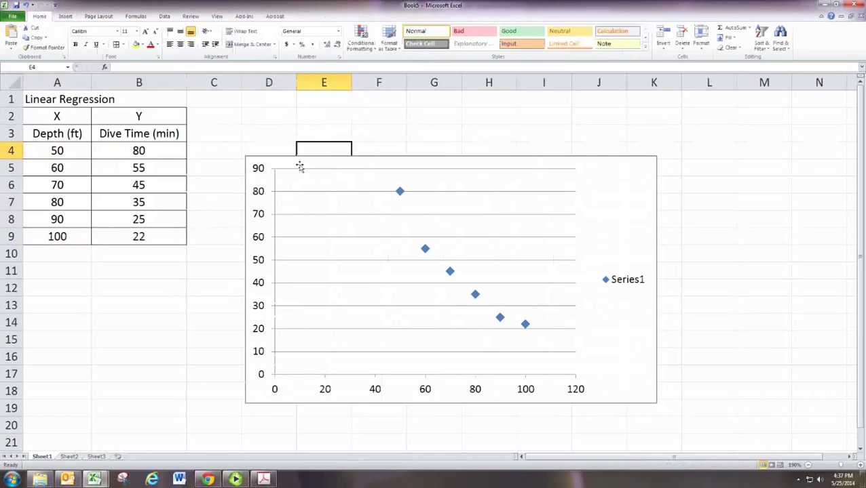
drag(299, 167, 295, 118)
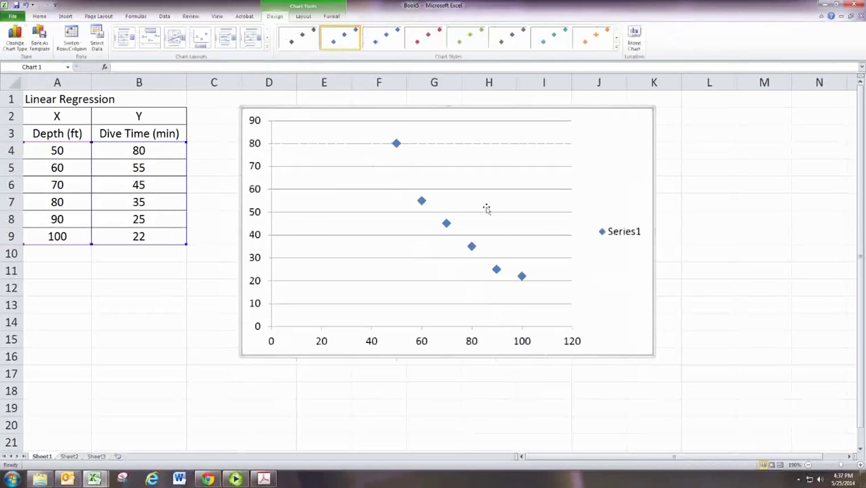
click(613, 233)
key(Delete)
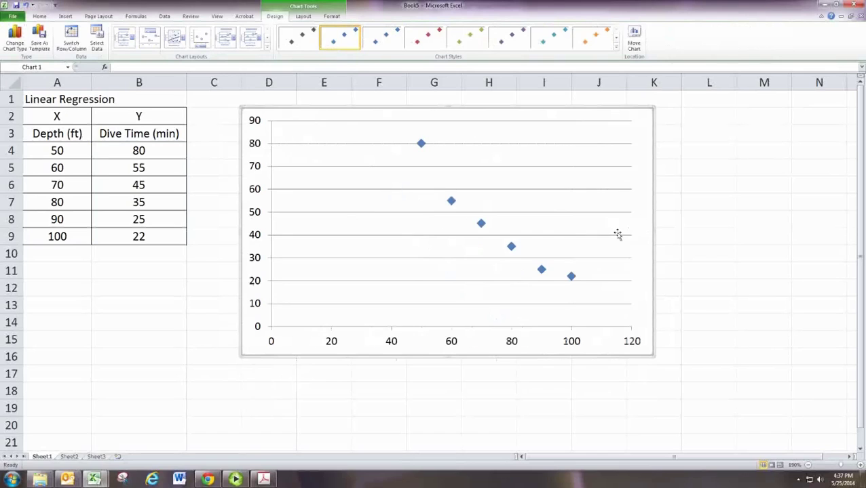
Add a primary horizontal axis title below the axis reading "Depth (ft)".
click(302, 18)
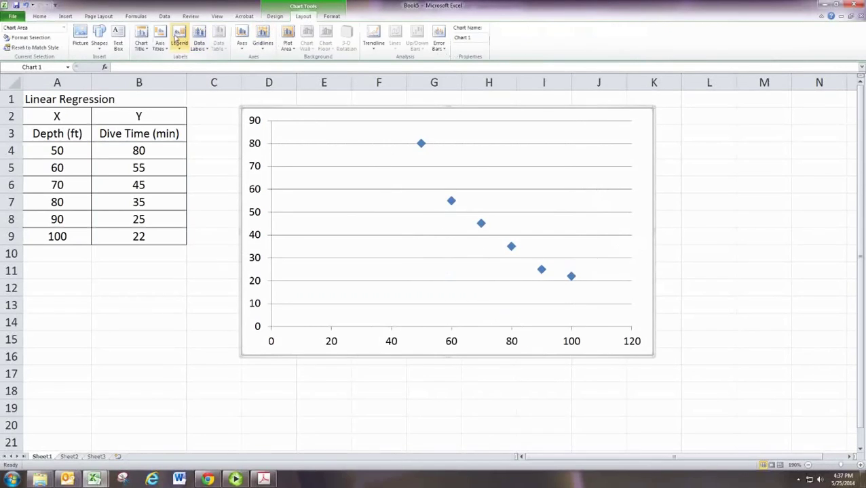
click(160, 42)
mouse_move(178, 61)
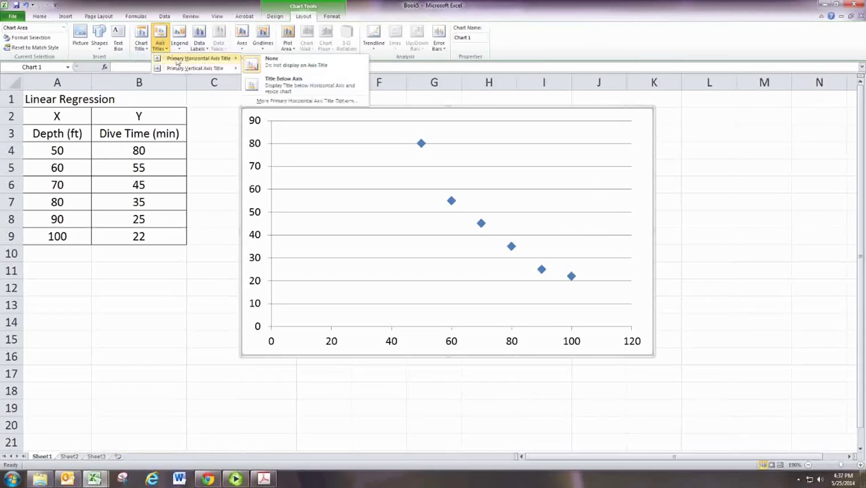
click(285, 83)
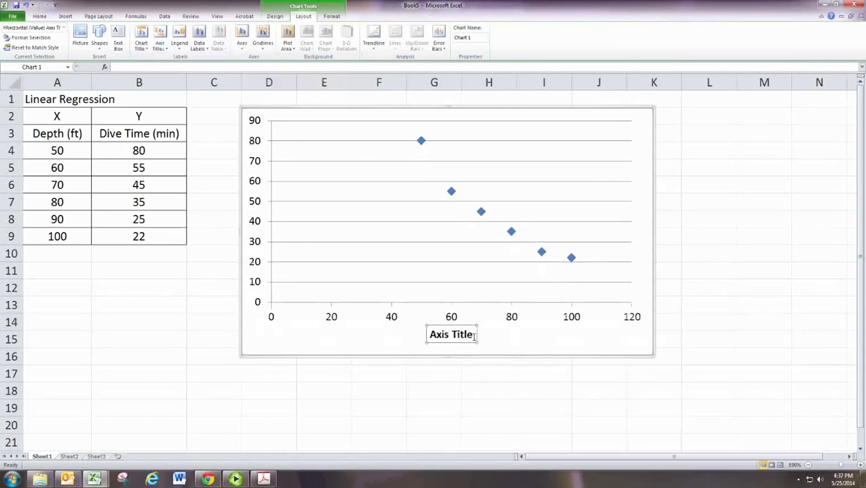
drag(474, 335, 429, 334)
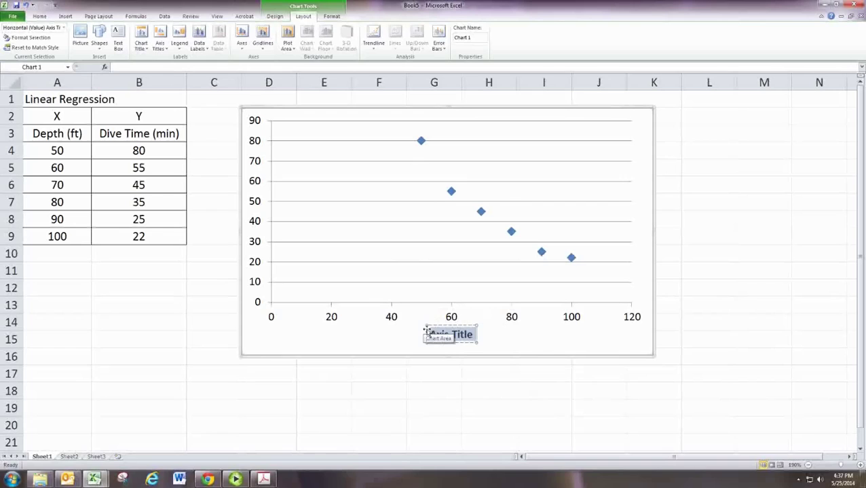
text(Depth)
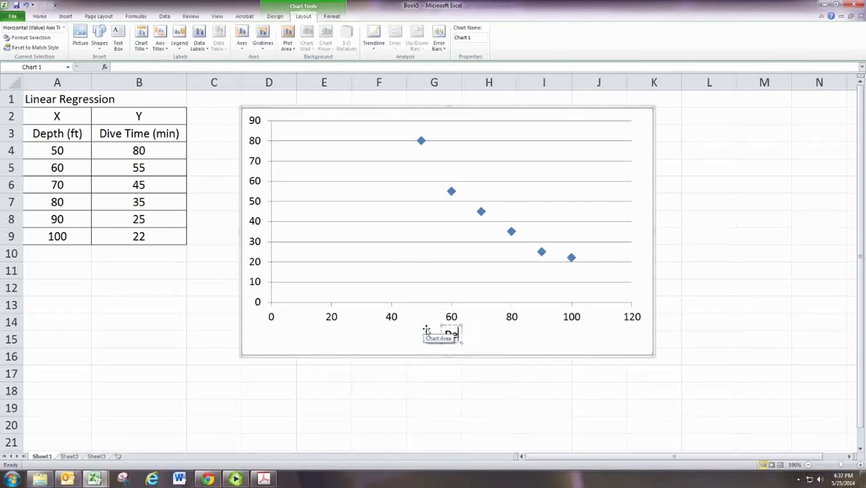
text( (ft))
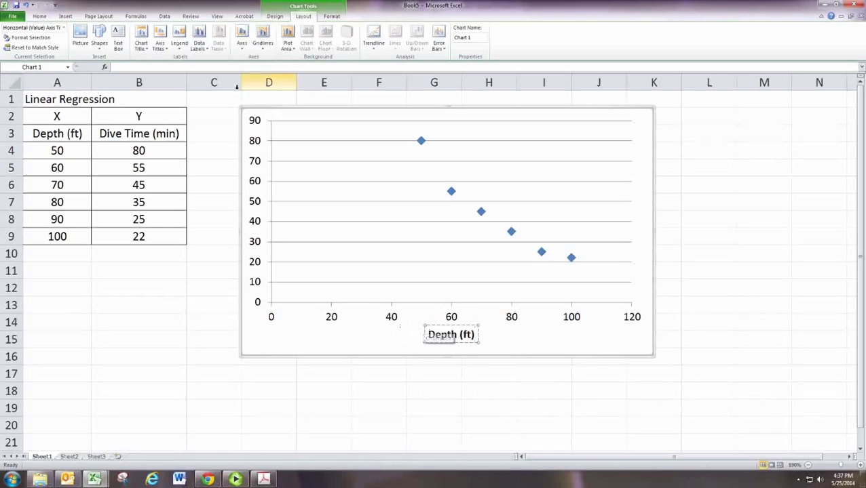
Add a rotated primary vertical axis title to the chart reading "Dive Time (min)".
click(160, 42)
mouse_move(194, 68)
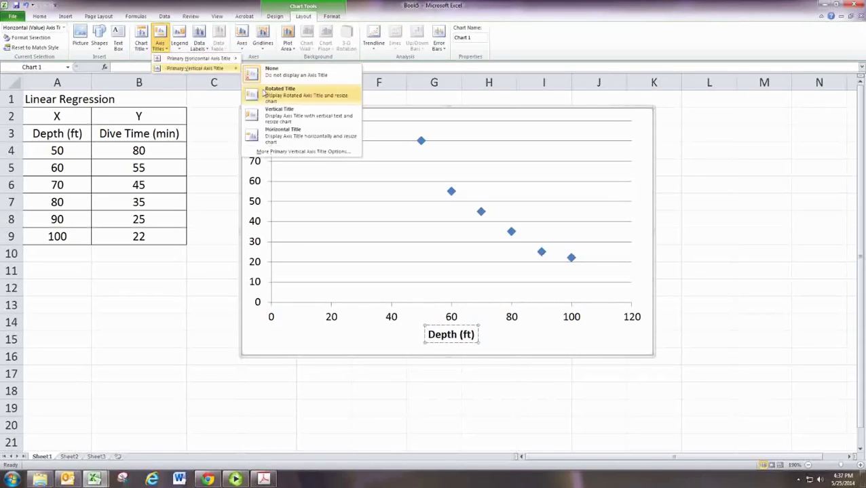
click(272, 90)
triple_click(264, 204)
text(D)
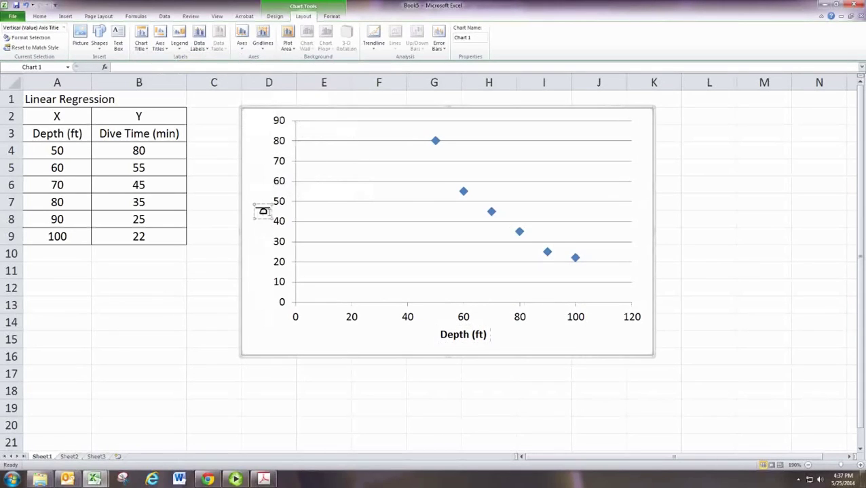
text(ive Time (min))
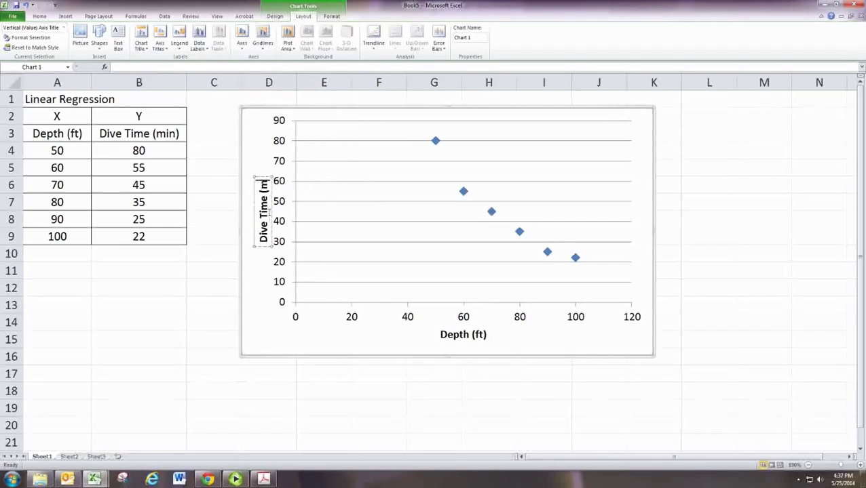
click(264, 295)
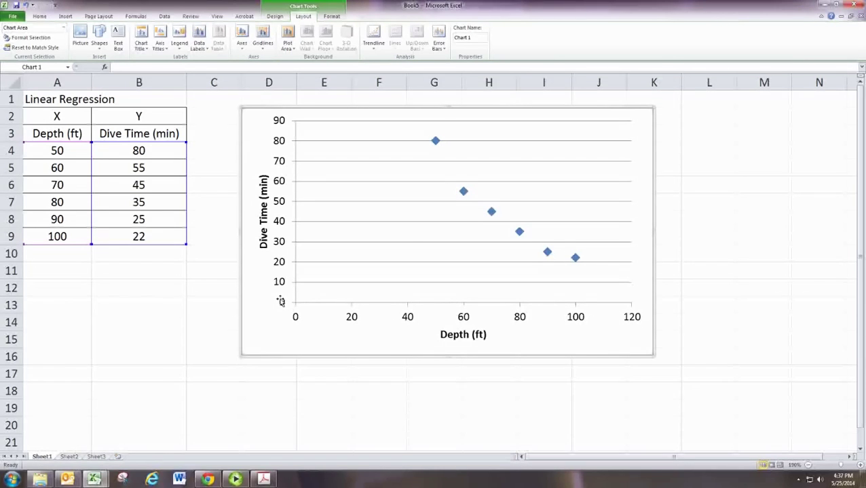
Add a linear trendline with the default options to the scatter data series.
mouse_move(463, 193)
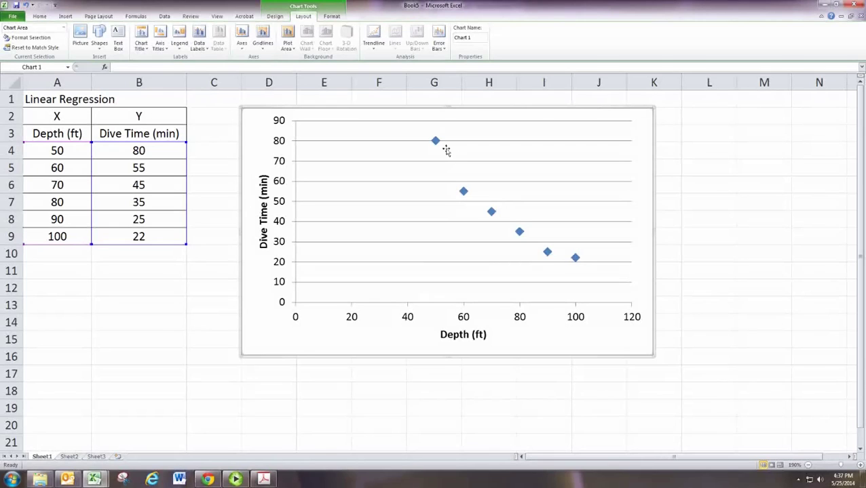
mouse_move(436, 143)
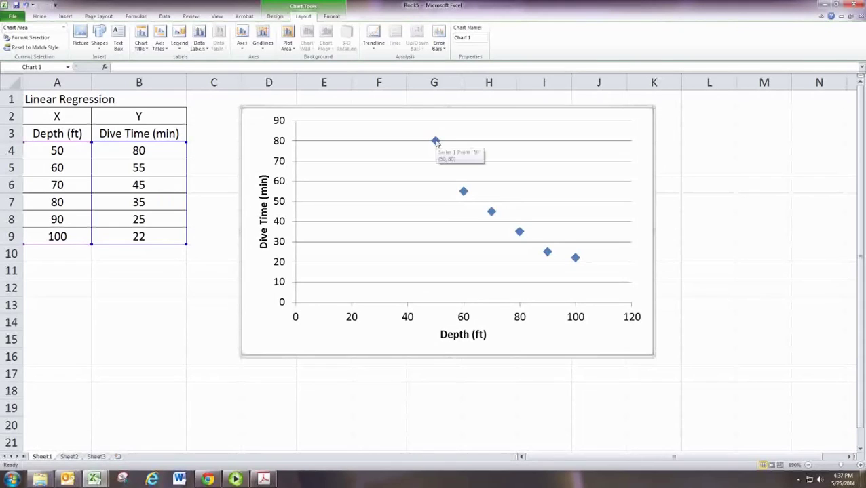
right_click(463, 192)
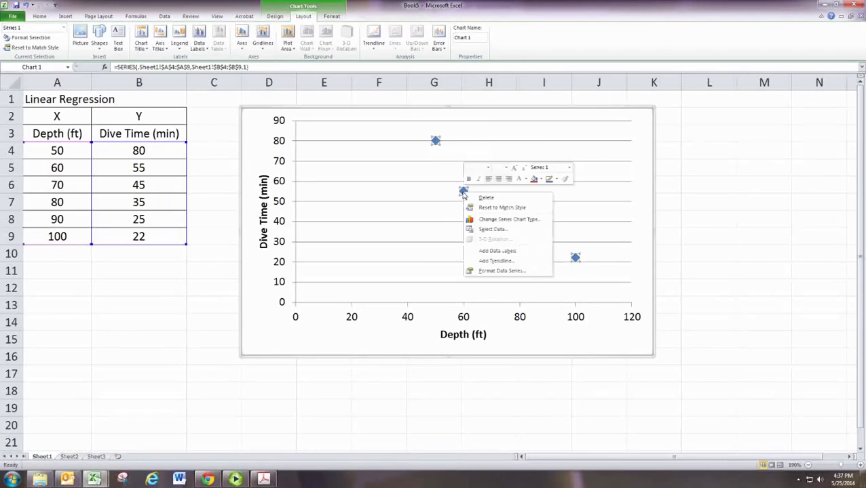
click(498, 262)
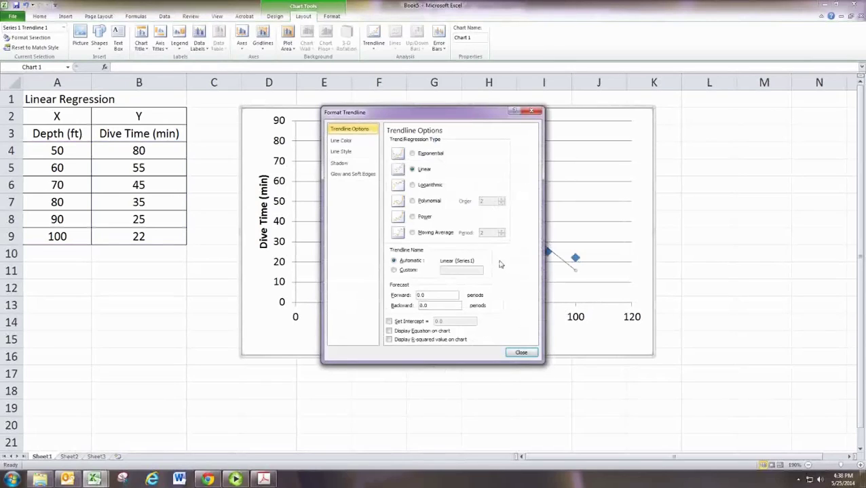
click(521, 353)
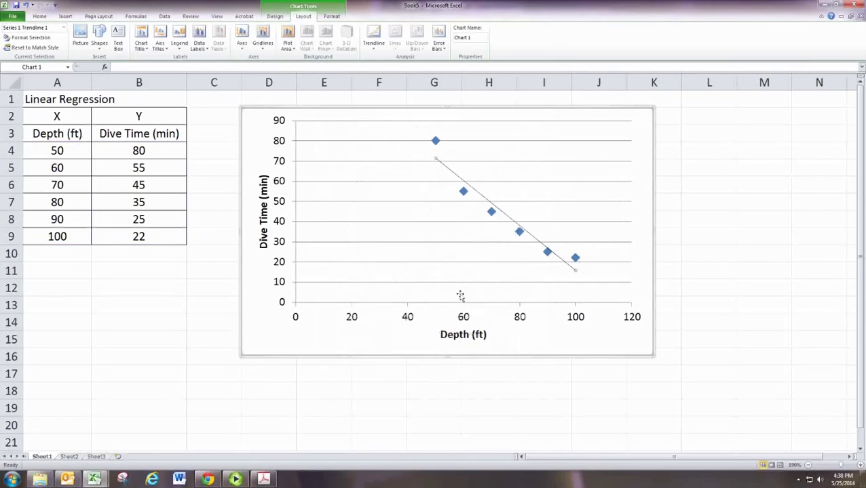
Check the preset trendline types and delete the linear trendline from the chart.
click(375, 41)
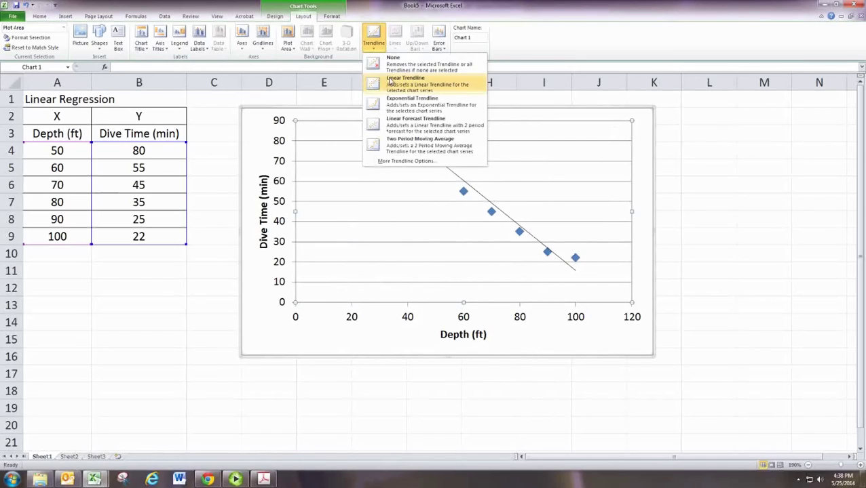
click(460, 170)
click(473, 190)
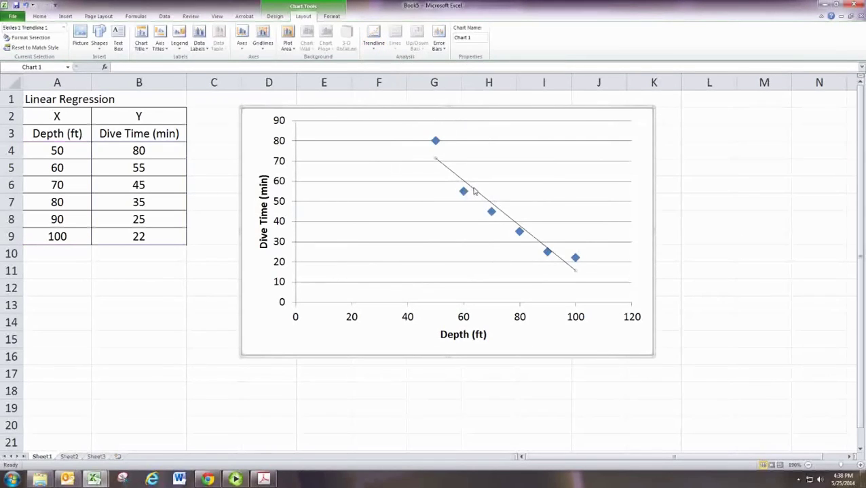
key(Delete)
Add a linear trendline showing its equation and R-squared value, and move that label to the empty area beside the line.
right_click(463, 192)
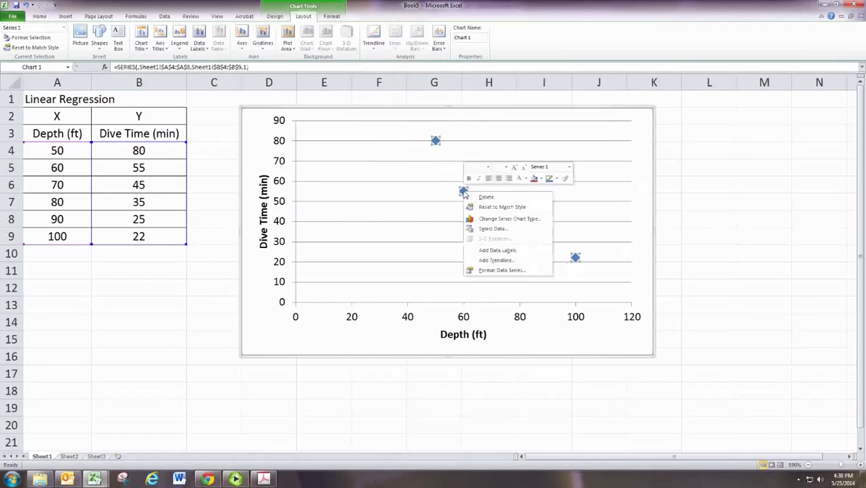
click(481, 260)
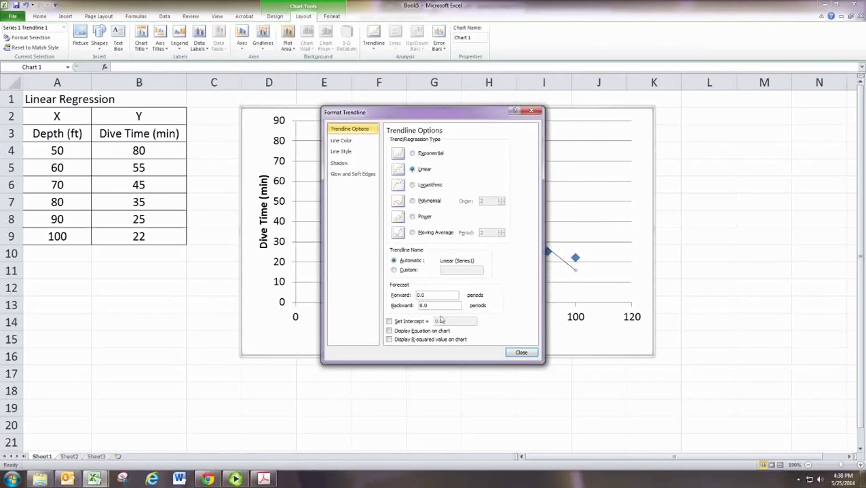
click(389, 331)
click(388, 340)
click(514, 355)
drag(519, 285, 386, 221)
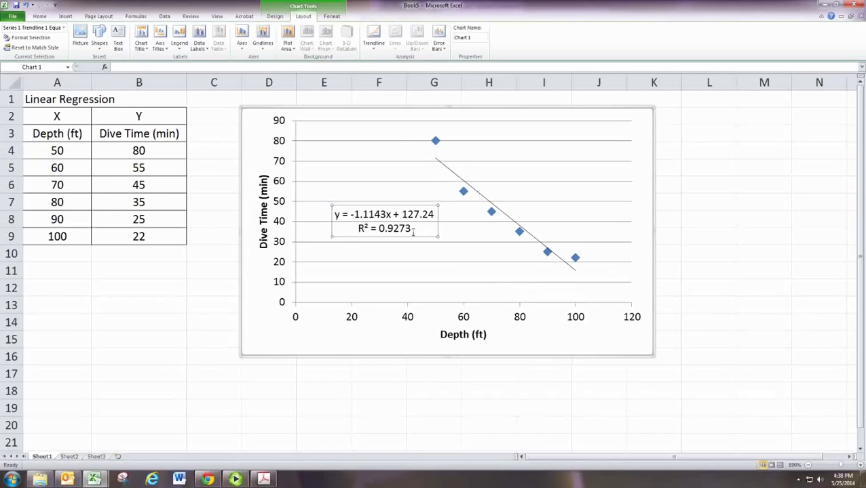
Move the chart further away from the data table and enter the heading "Reg Eq" in C2.
drag(479, 114, 519, 112)
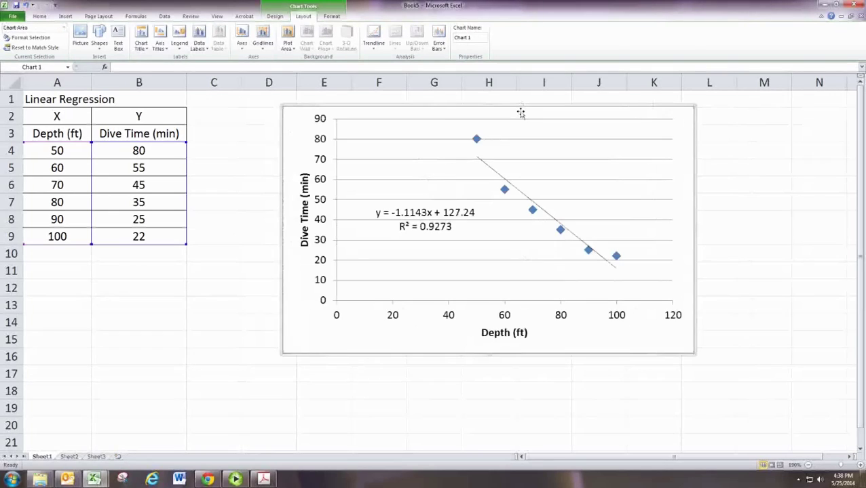
click(217, 123)
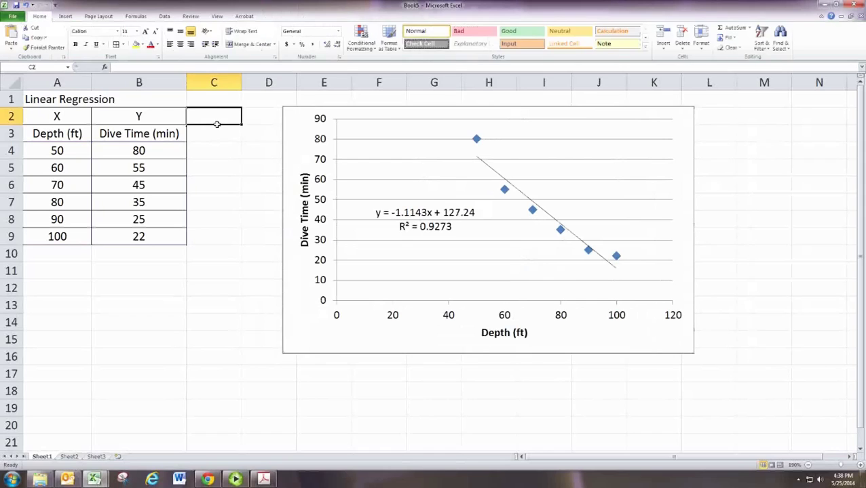
text(Reg Eq)
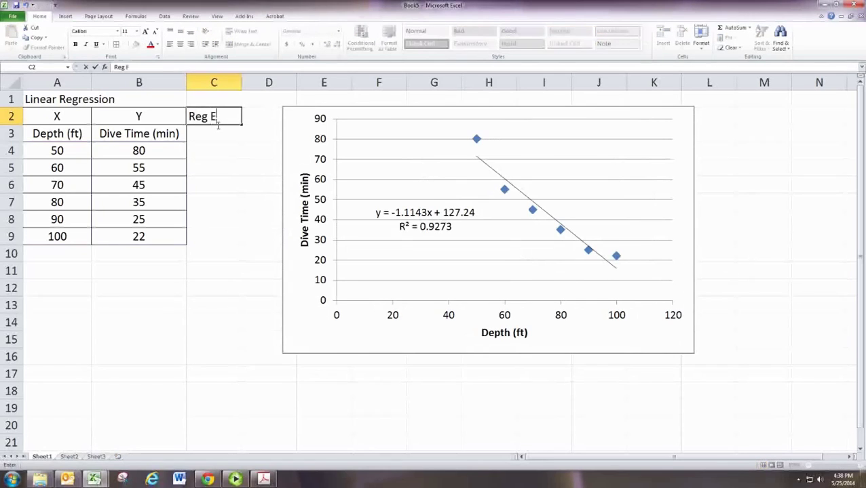
key(Return)
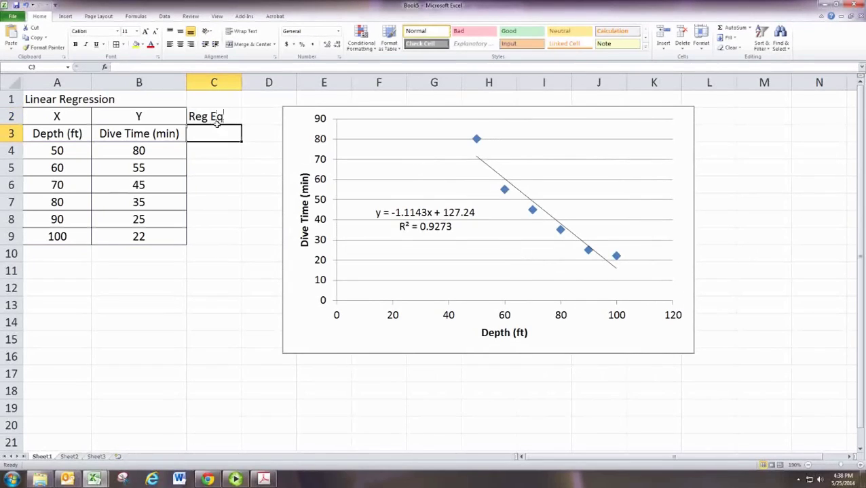
Enter the regression formula =-1.1143*A4+127.24 in C4 and fill it down to C9.
key(Return)
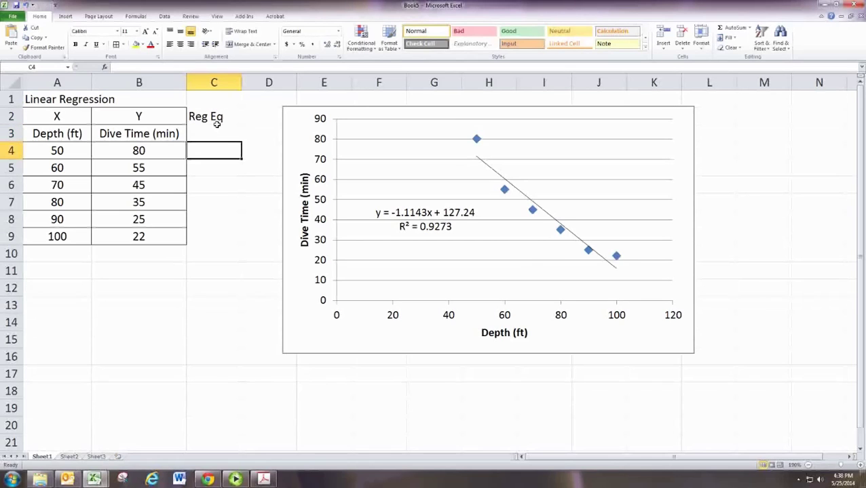
text(=-)
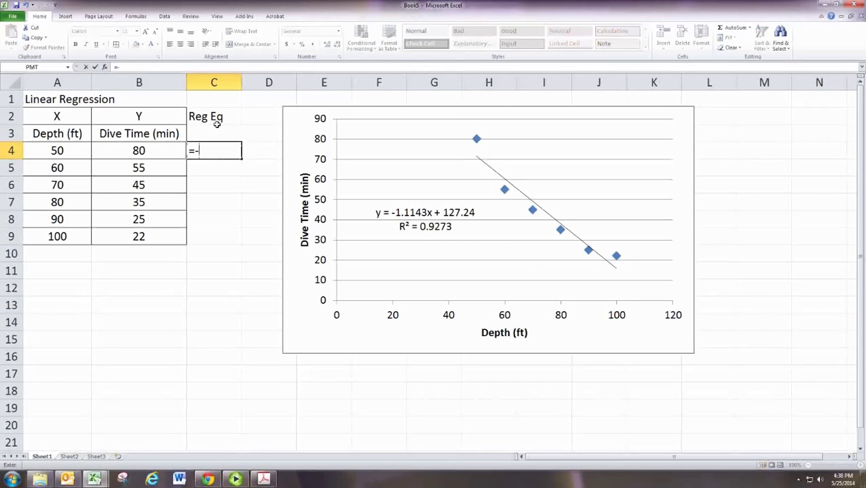
text(1.11)
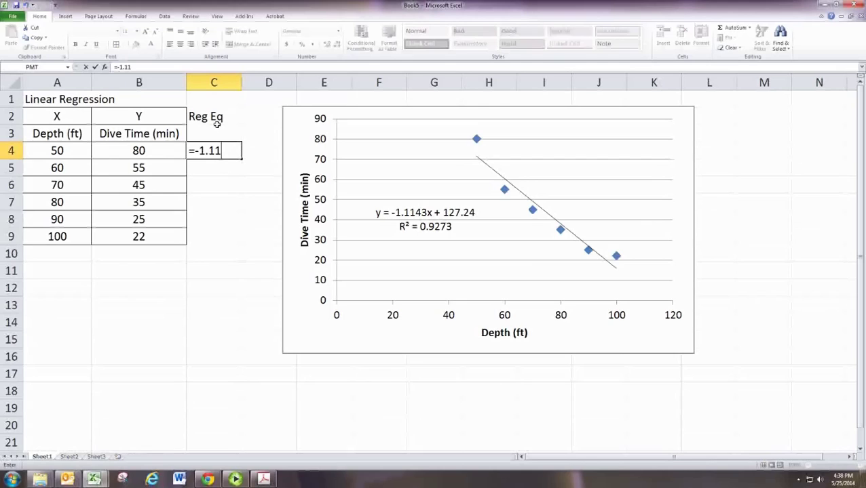
text(43*)
key(Left)
key(Left)
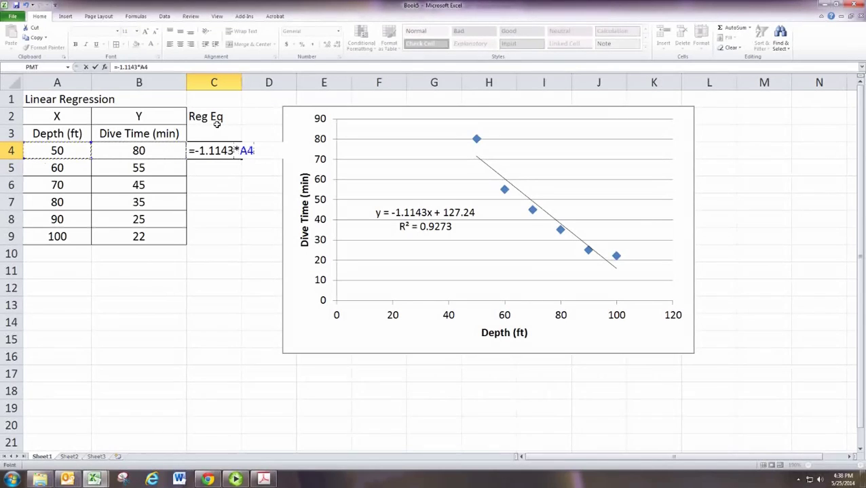
text(+127.24)
key(Return)
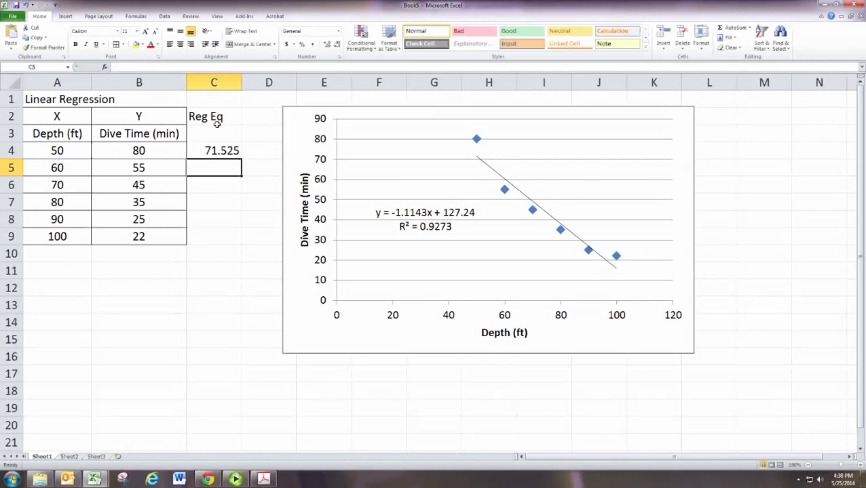
click(218, 150)
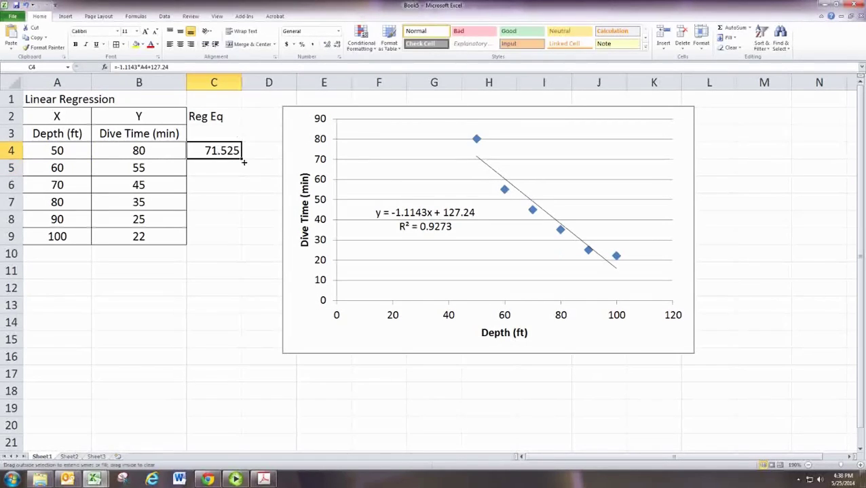
drag(246, 163, 248, 243)
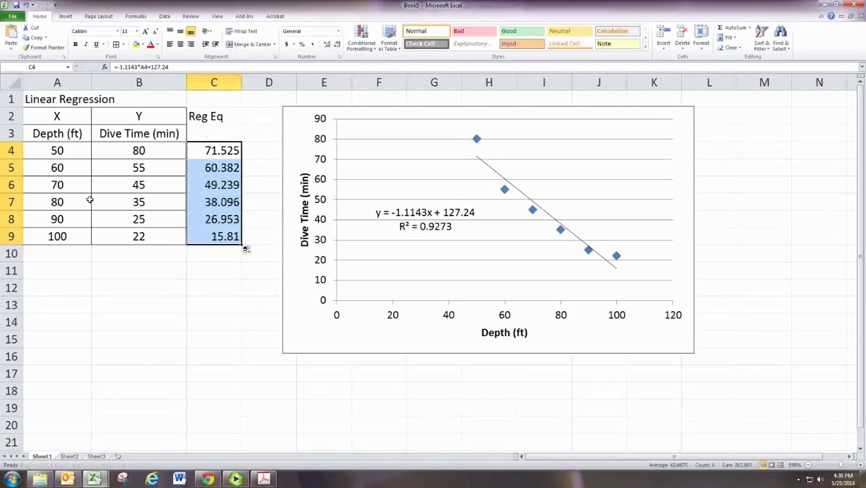
Enter the heading "Residuals" in D2 and move the chart clear of column D.
click(254, 120)
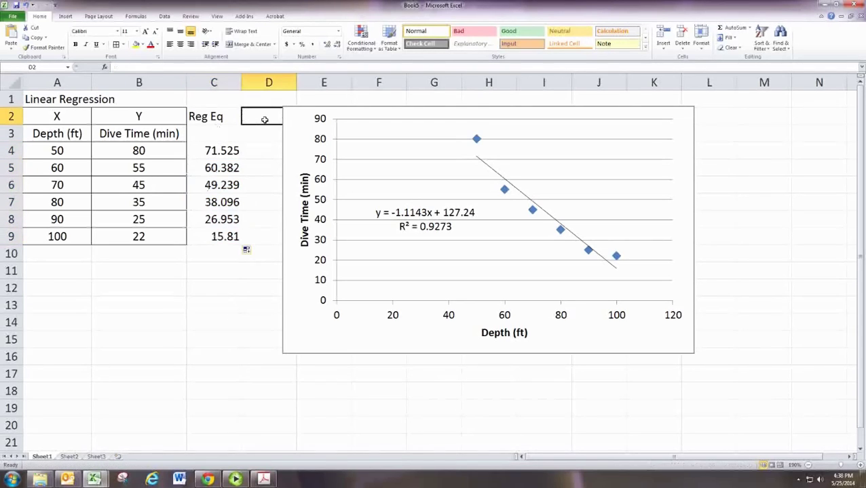
text(Residuals)
key(Return)
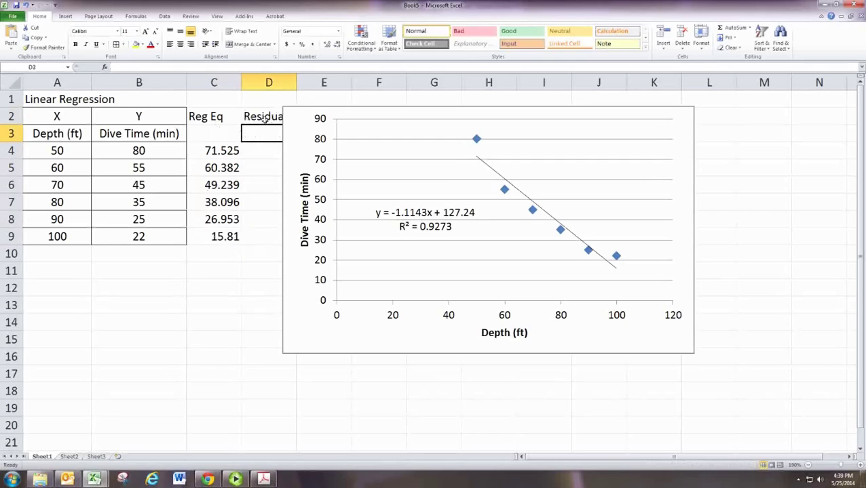
drag(338, 116, 360, 119)
Calculate the residuals with =B4-C4 in D4 and fill the formula down to D9.
click(277, 152)
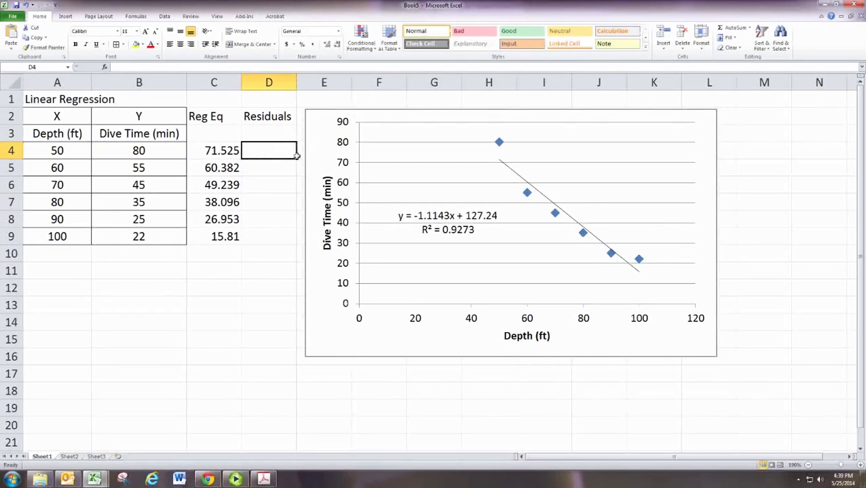
key(Left)
key(Left)
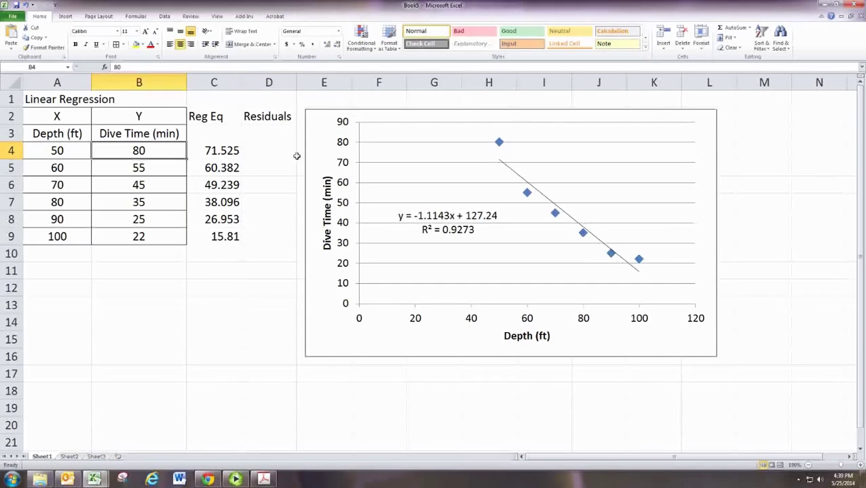
key(Right)
key(Right)
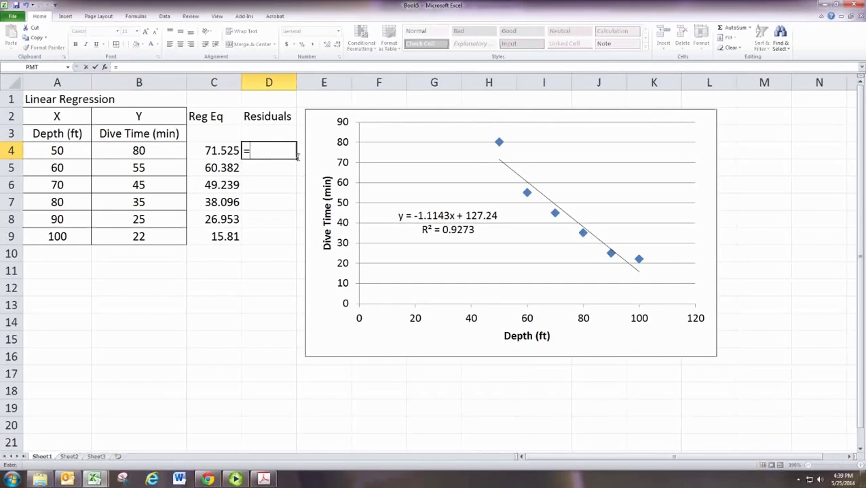
key(Left)
key(Left)
text(-)
key(Left)
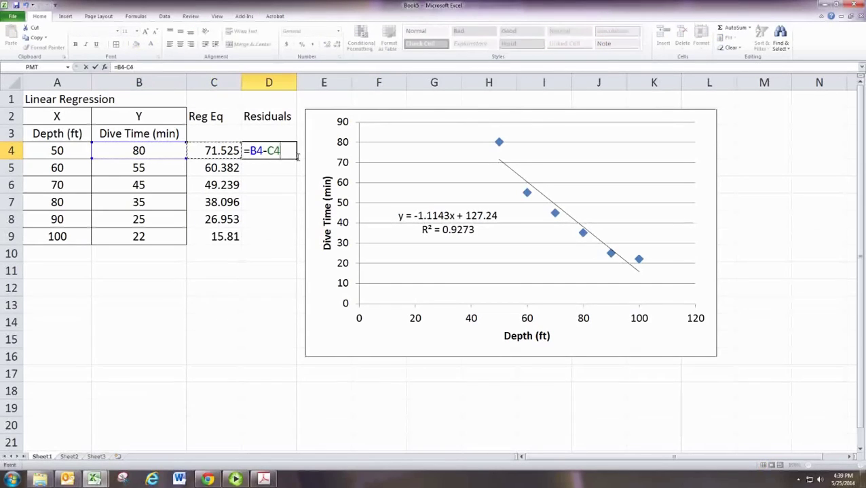
key(Return)
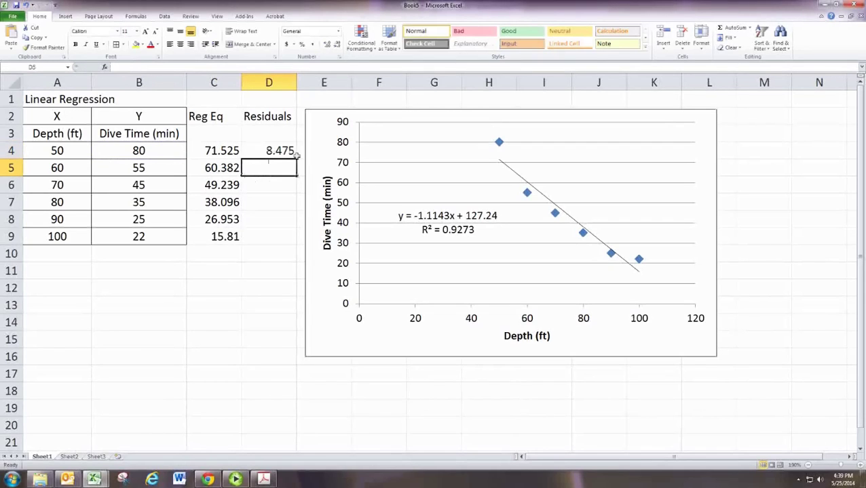
click(294, 152)
drag(296, 160, 292, 243)
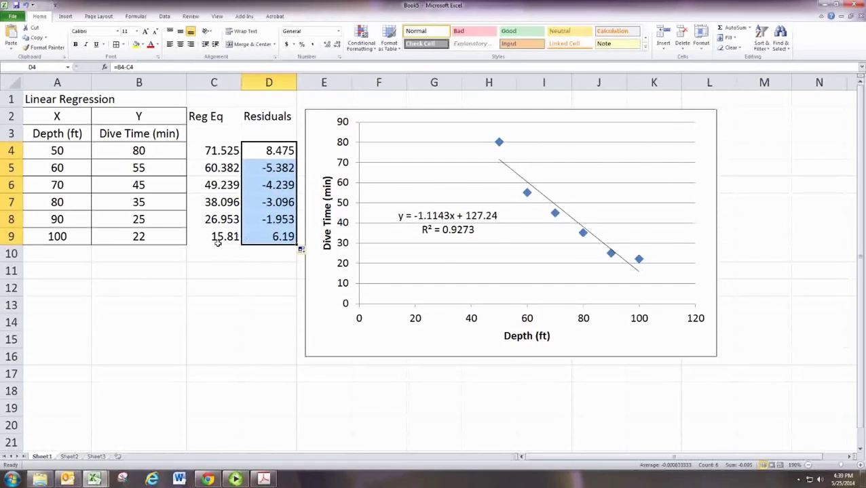
Enter the label "Slope:" in cell A17.
click(73, 274)
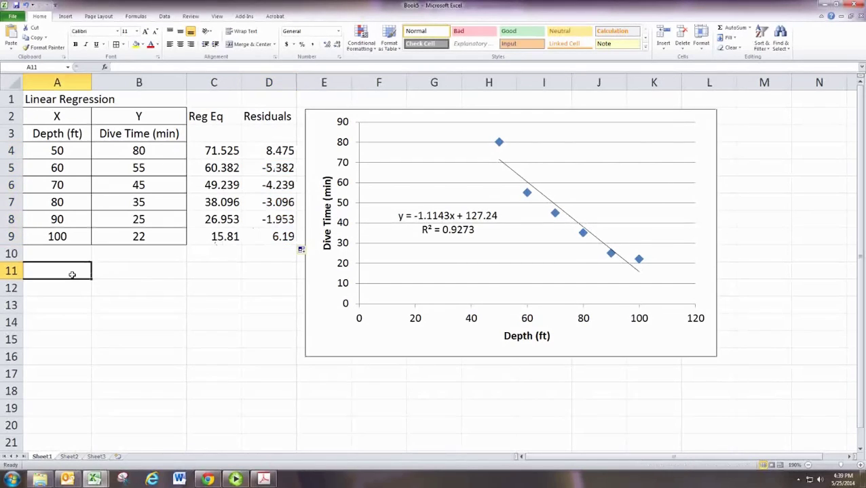
text(S)
key(BackSpace)
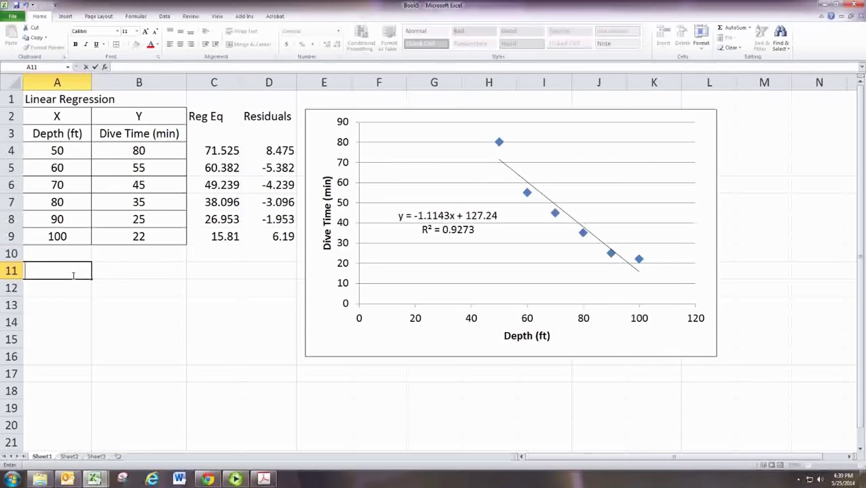
key(Return)
key(Return)
key(Return)
key(Return)
key(Return)
key(Return)
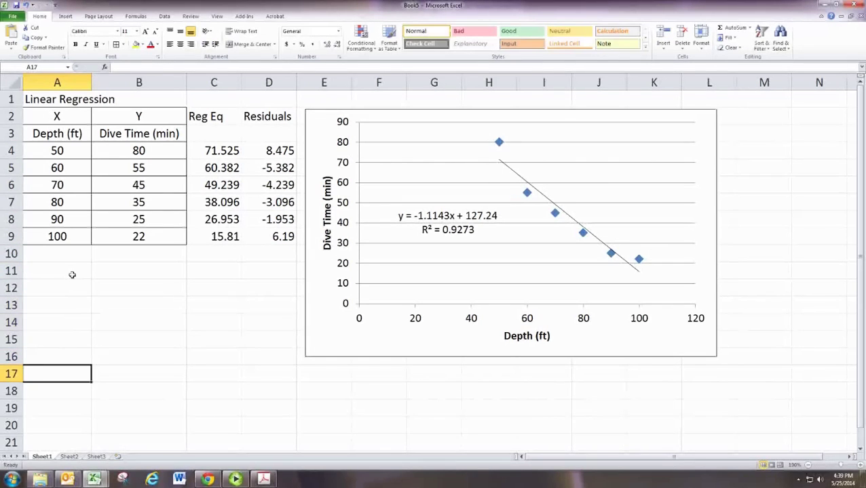
text(Slopet)
key(BackSpace)
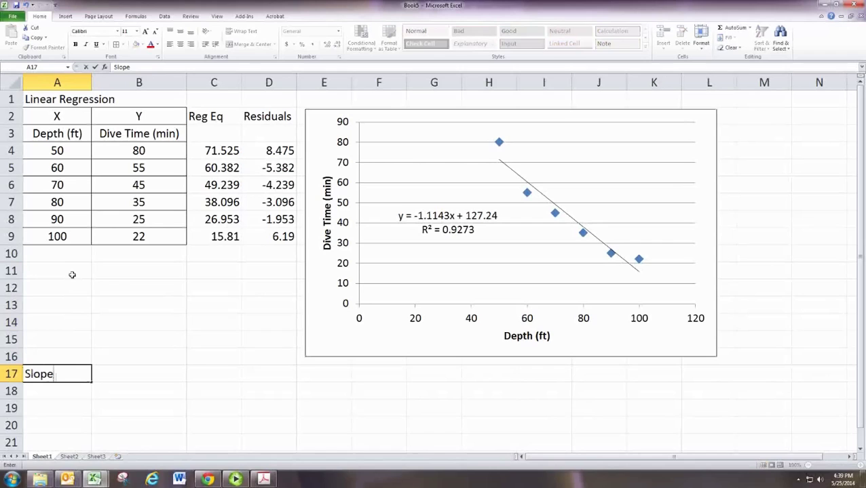
text(:)
key(Return)
Enter the interpretation "For every foot you dive deeper, the maximum dive time decreases 1.1143 minutes" in B17.
key(Up)
key(Right)
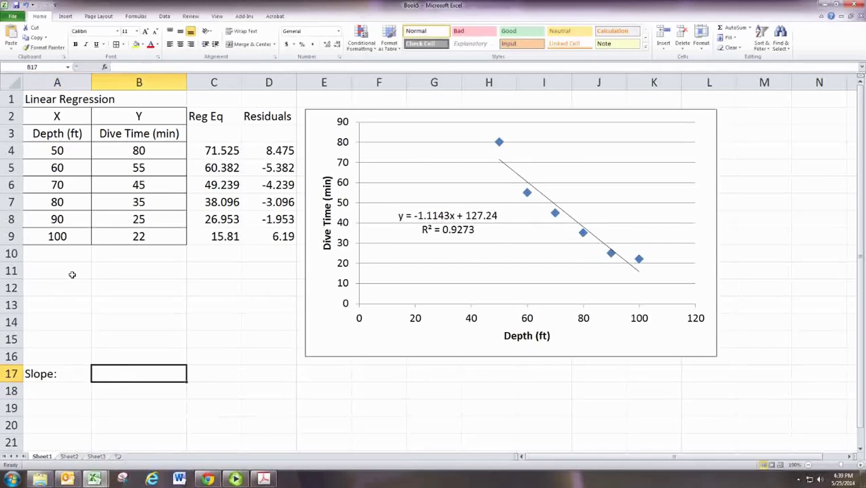
text(For every)
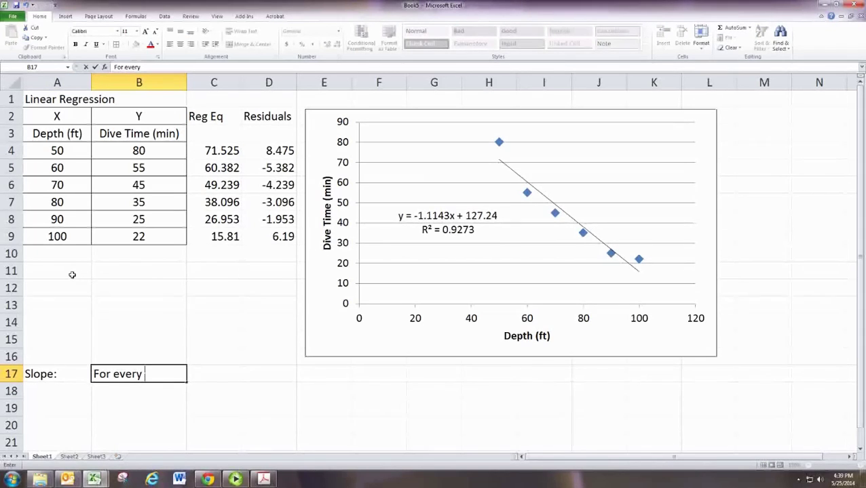
text(foot you dive deep)
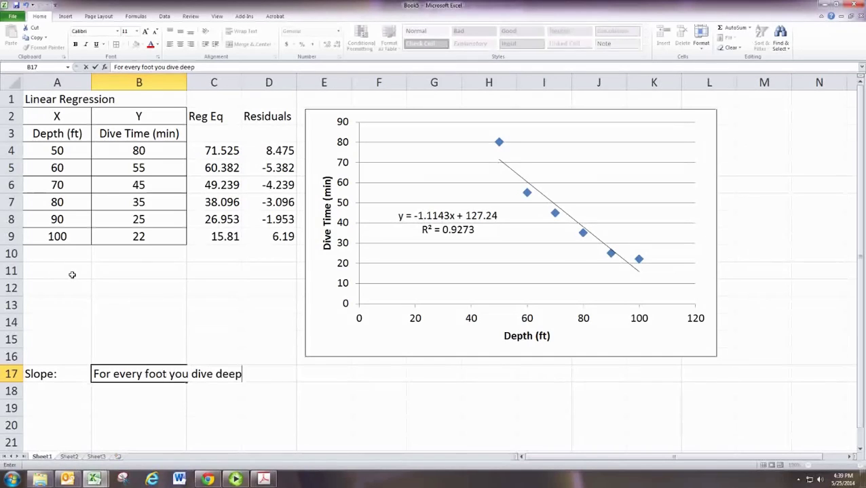
text(er, the)
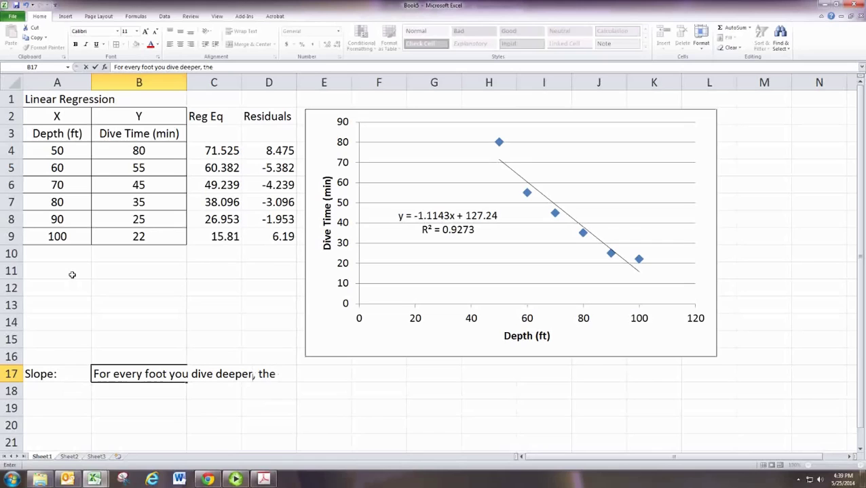
text( maximum )
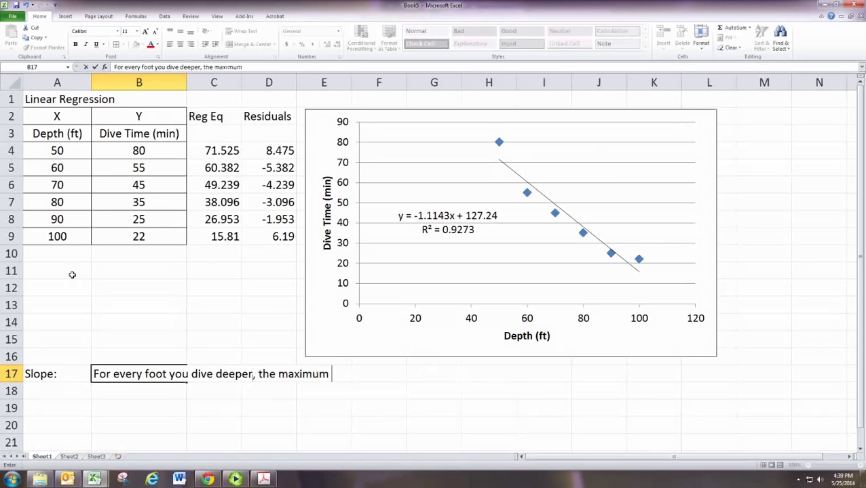
text(dive time)
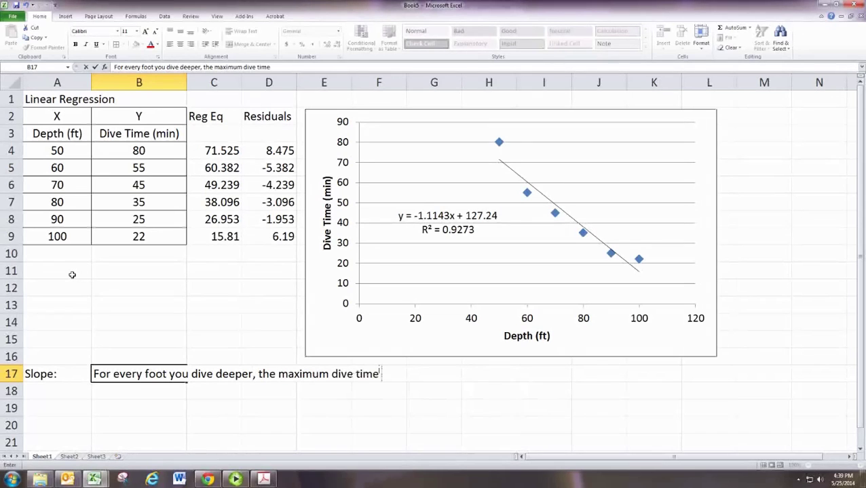
text( decreases -)
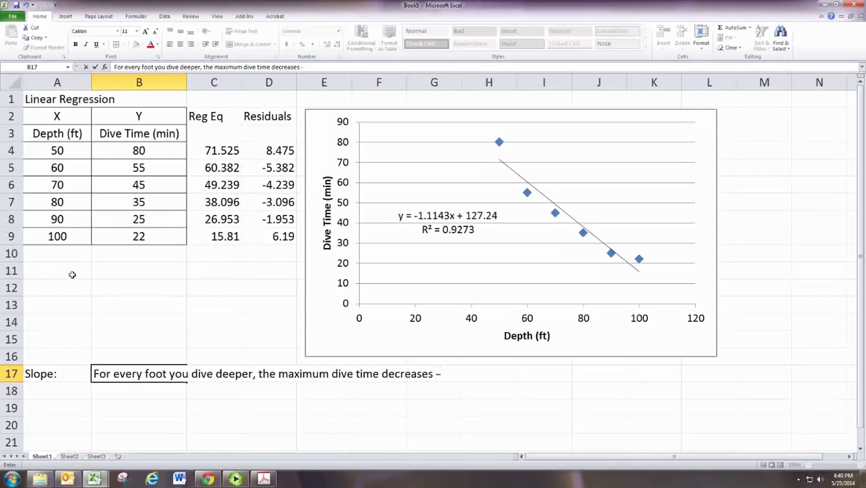
key(BackSpace)
text(1.1143 minu)
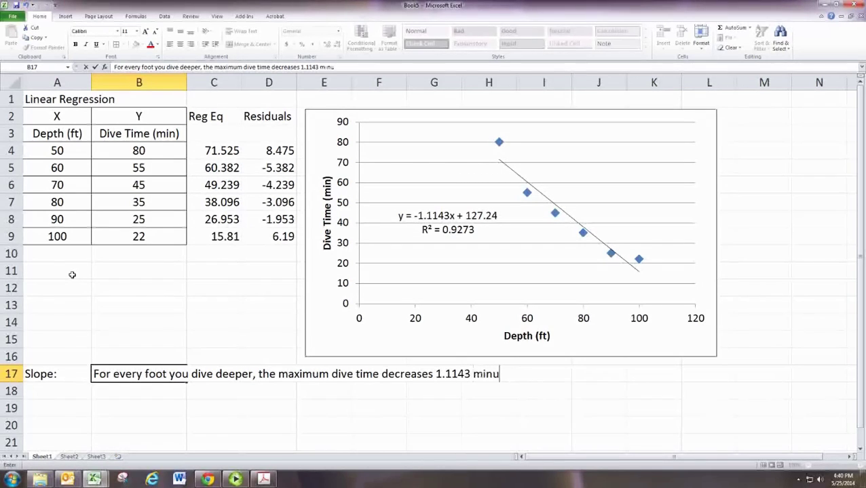
text(tes)
key(Return)
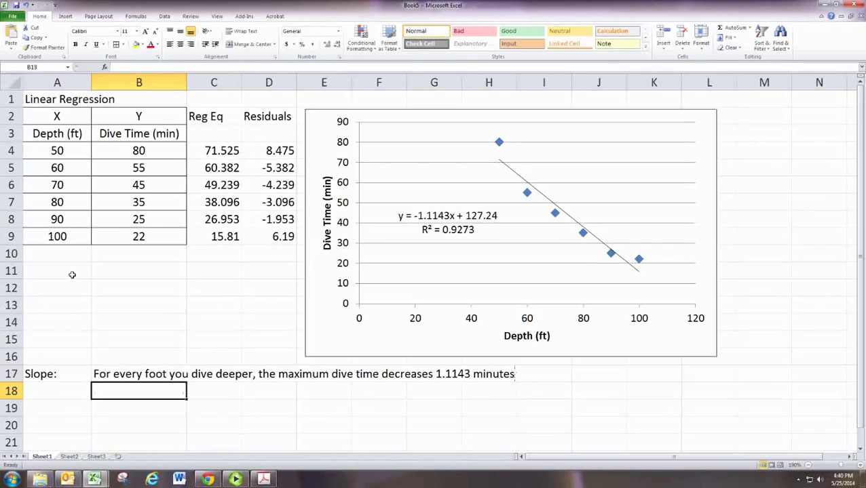
Enter the label "Intercept:" in A18 and "Y-Int:" beside it in B18.
key(Left)
text(Intercet)
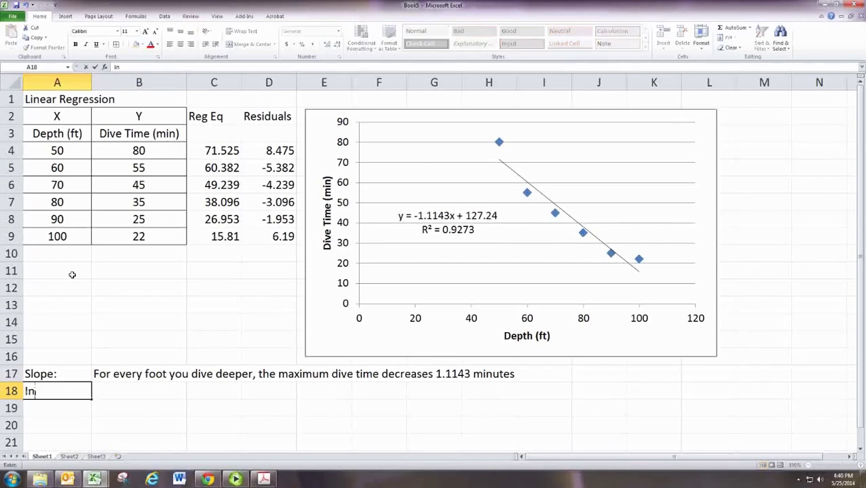
key(BackSpace)
key(BackSpace)
key(BackSpace)
text(cept)
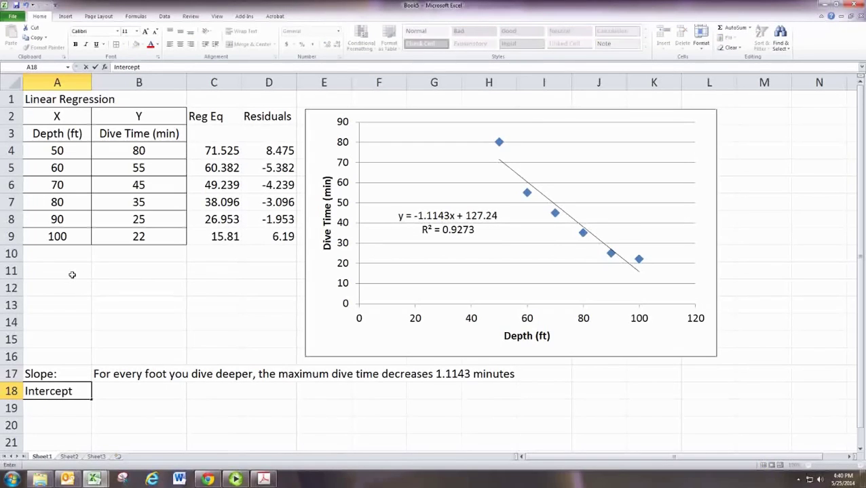
text(:)
key(Tab)
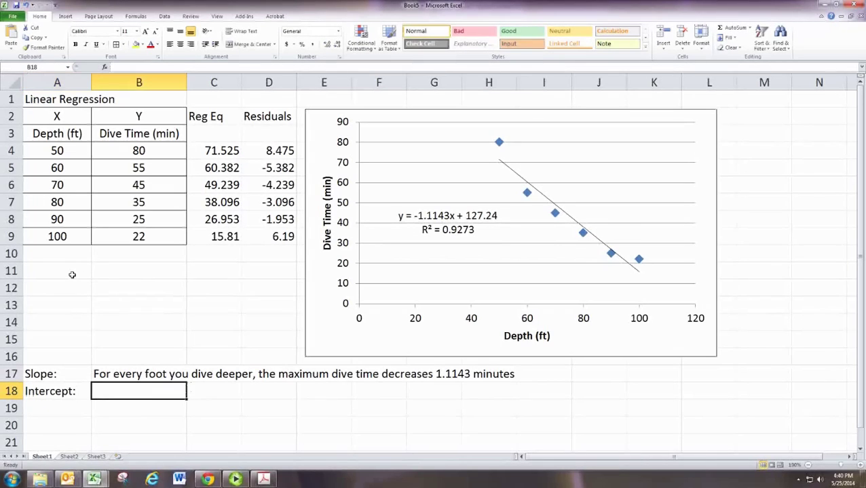
text(Y-Int)
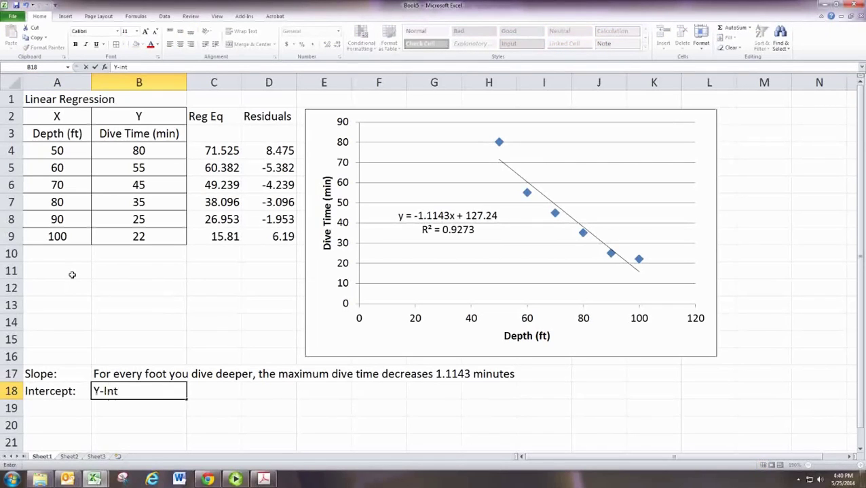
text(:)
key(Tab)
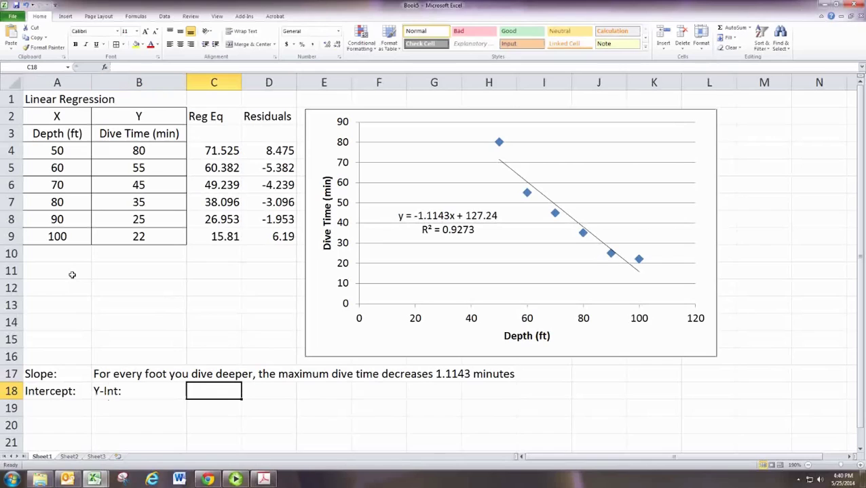
Enter the y-intercept interpretation "With a depth of 0ft your dive time is 127 minutes" in C18.
text(With a fi)
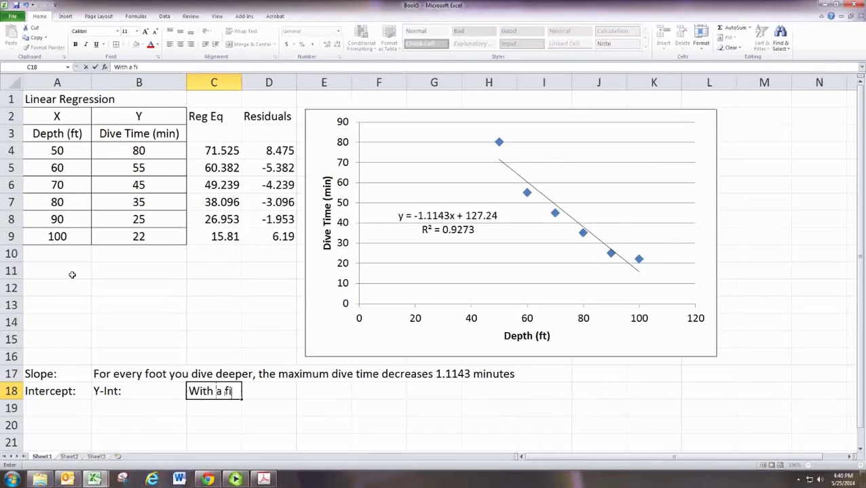
key(BackSpace)
text(depth of 0)
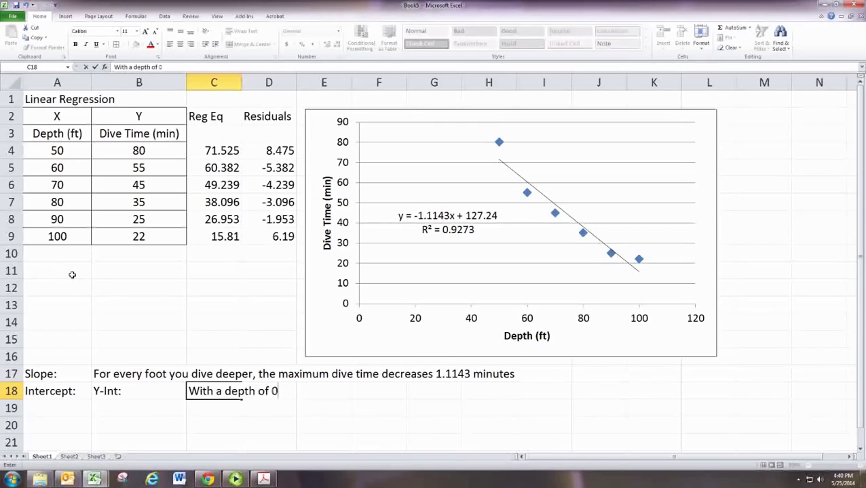
text(ft your di)
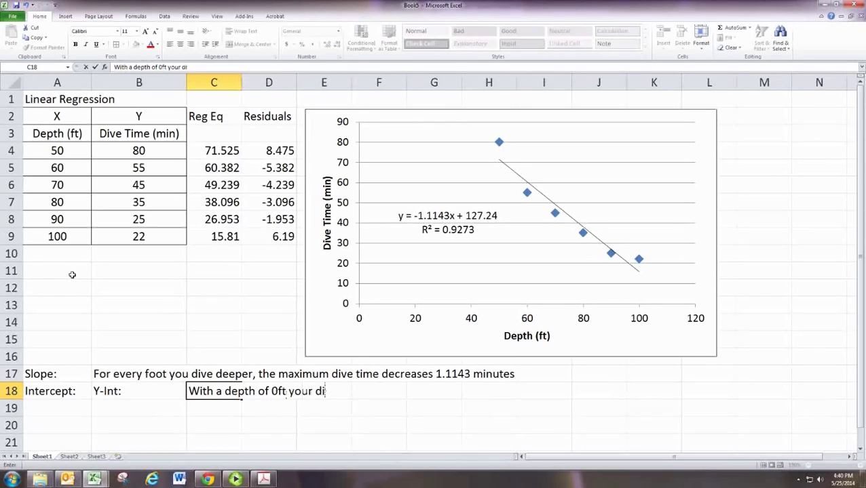
text(ve time is )
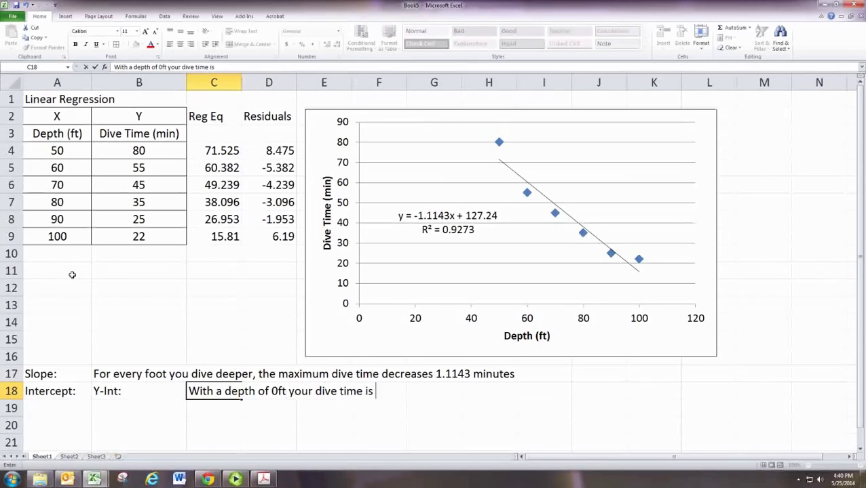
text(127 minute)
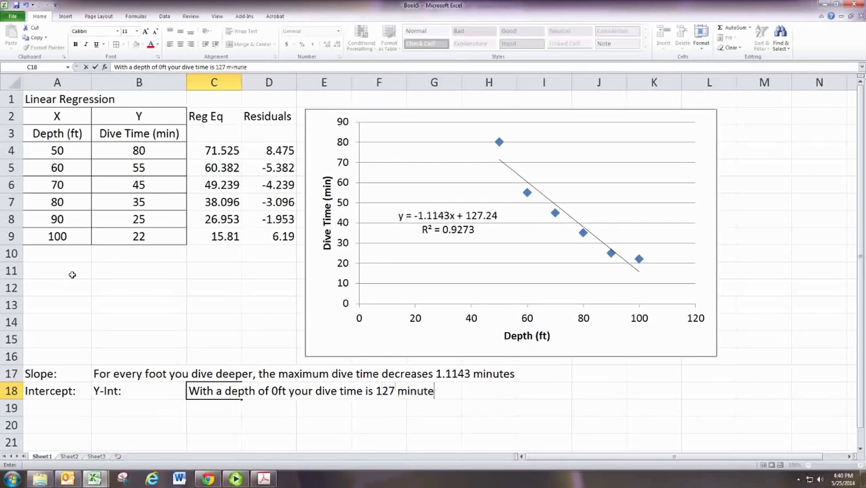
text(s)
key(Return)
Enter the label "X-int:" in B19 and the partial sentence "With a depth of" in C19.
text(X-)
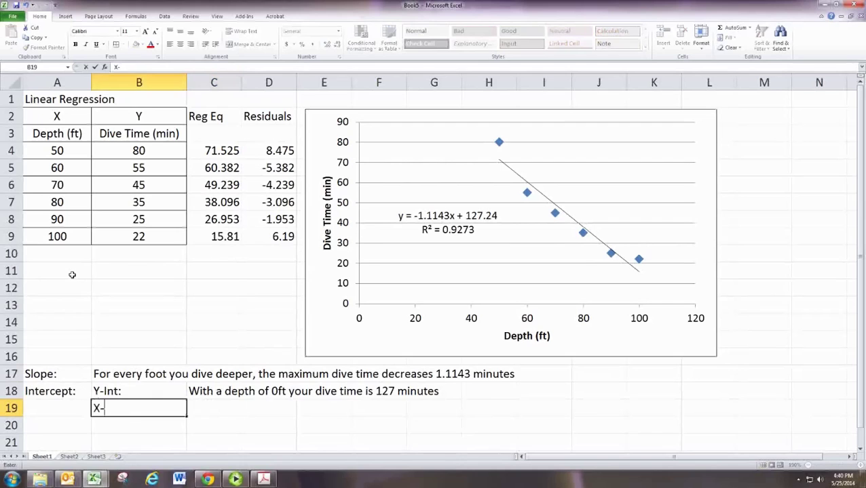
text(Int:)
key(Tab)
text(Wth a)
key(BackSpace)
key(BackSpace)
key(BackSpace)
key(BackSpace)
key(BackSpace)
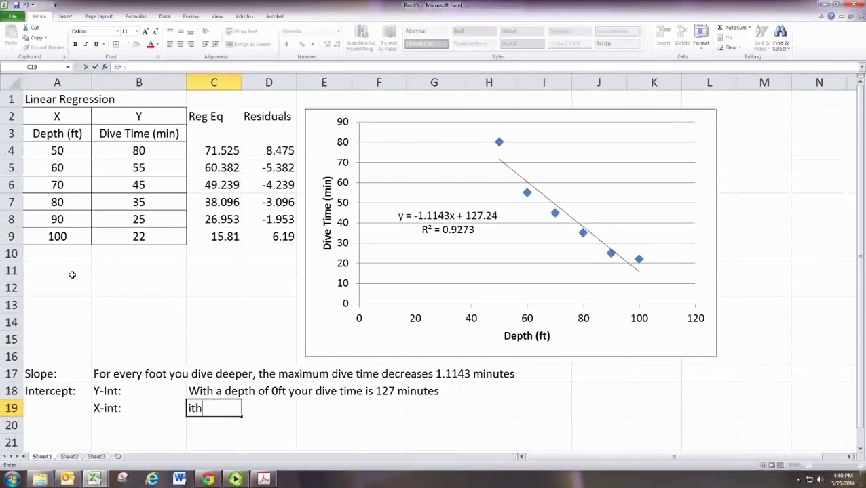
text(With a )
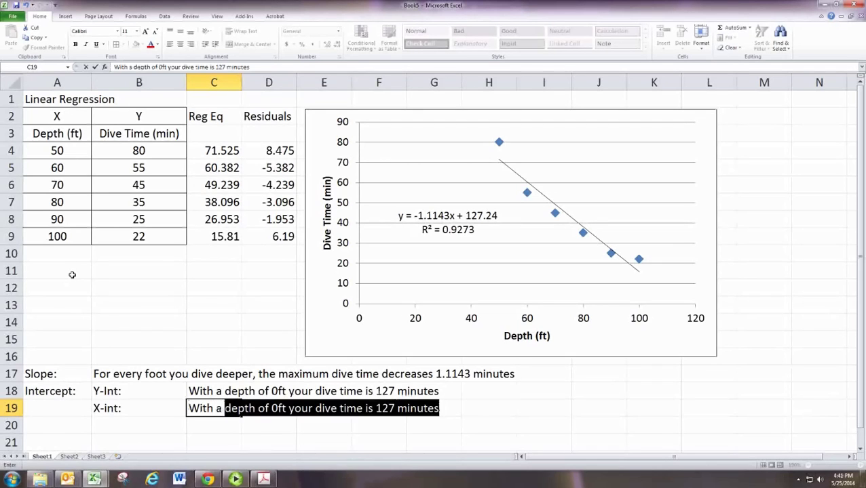
text(depth of)
key(Delete)
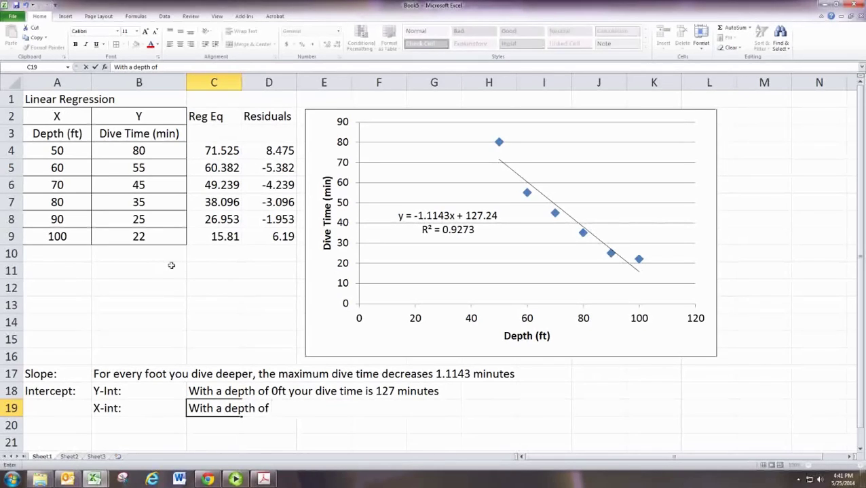
click(265, 260)
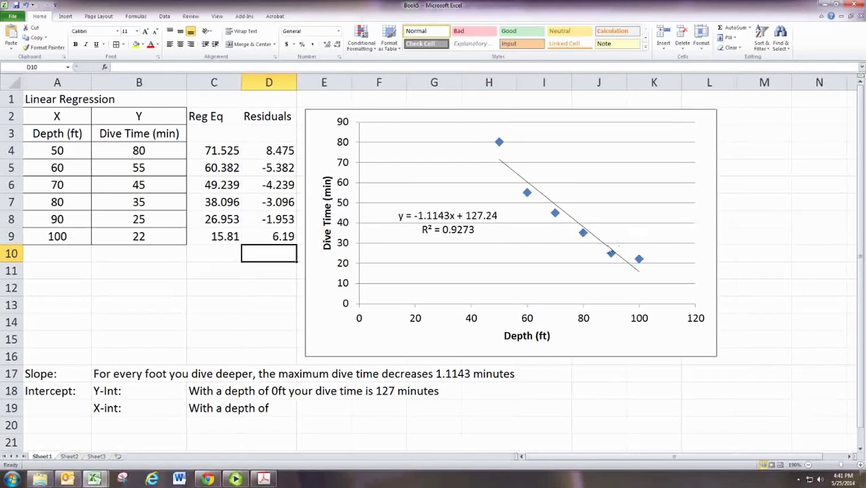
Set the scatter chart trendline's forward forecast to 2 periods.
click(601, 245)
right_click(601, 245)
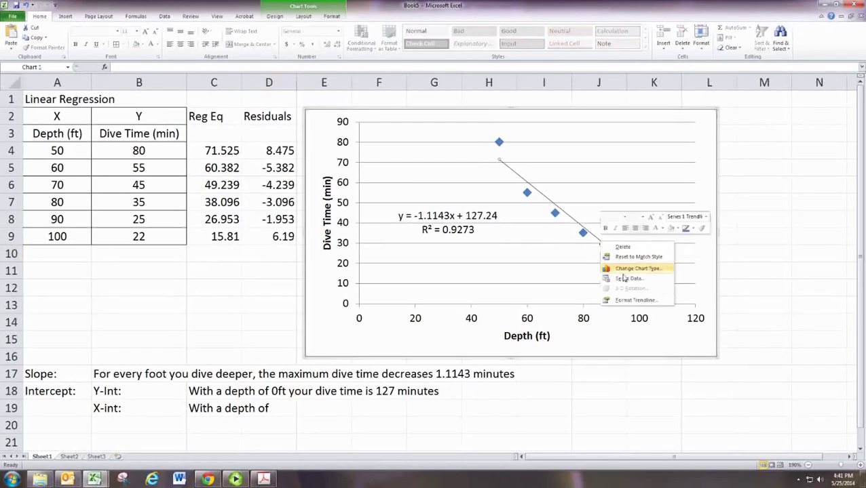
click(635, 300)
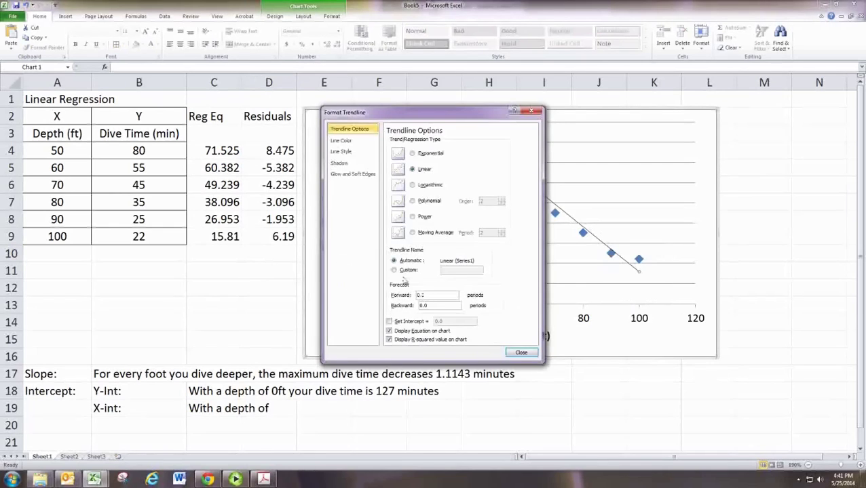
click(393, 295)
text(2)
click(520, 352)
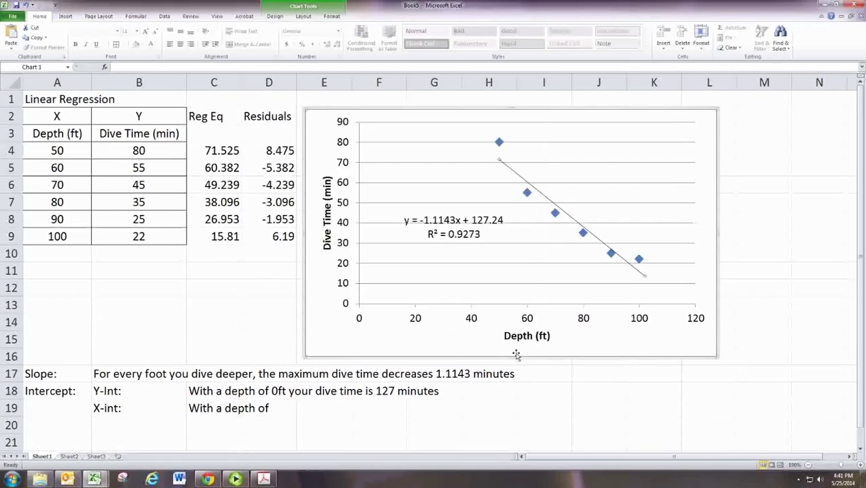
Extend the trendline by setting its forward forecast to 20 periods.
right_click(634, 268)
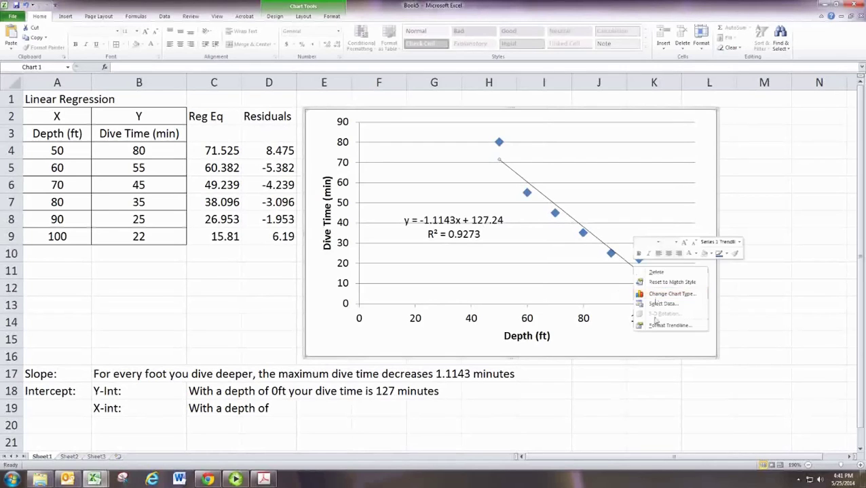
click(668, 325)
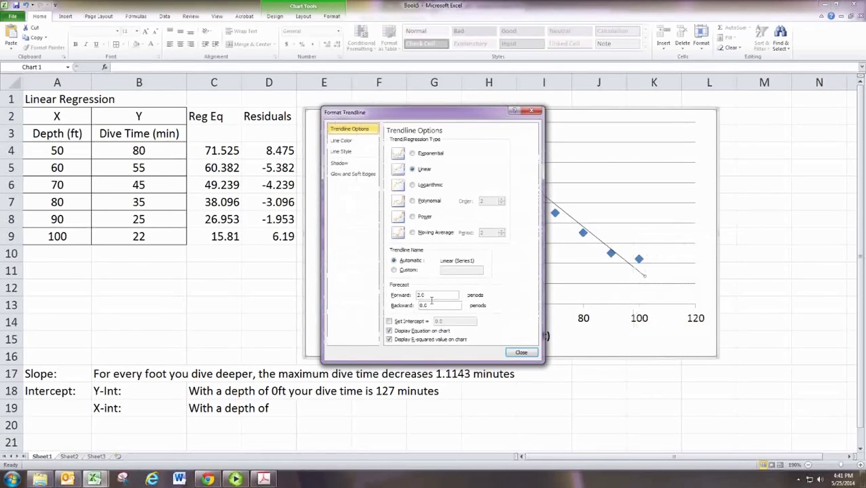
text(20)
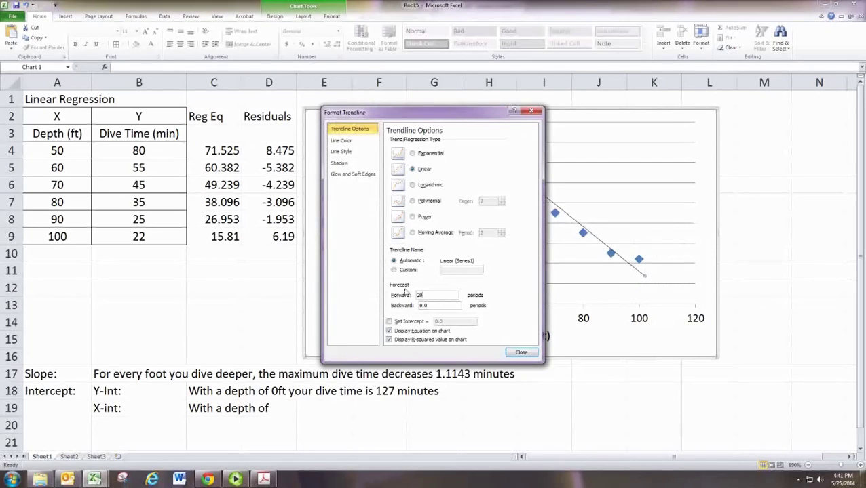
click(520, 354)
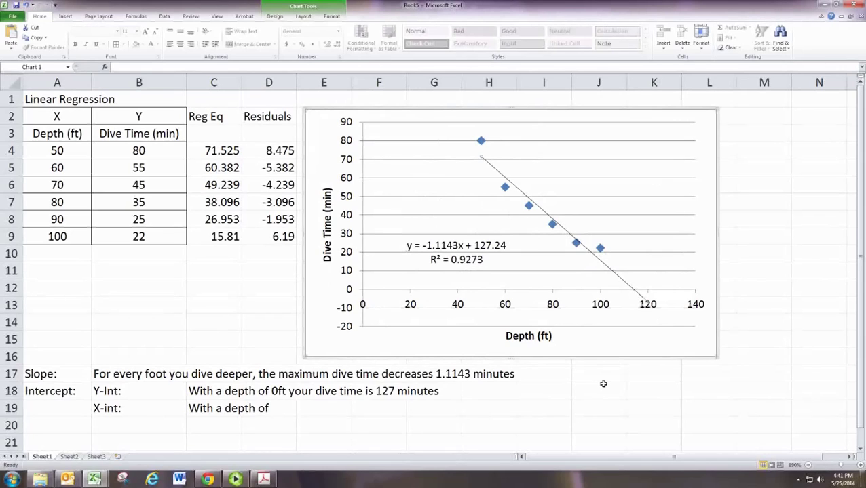
Complete the x-intercept interpretation in C19 to read "With a depth of about 115 feet the dive time is 0 minutes".
click(224, 409)
click(184, 68)
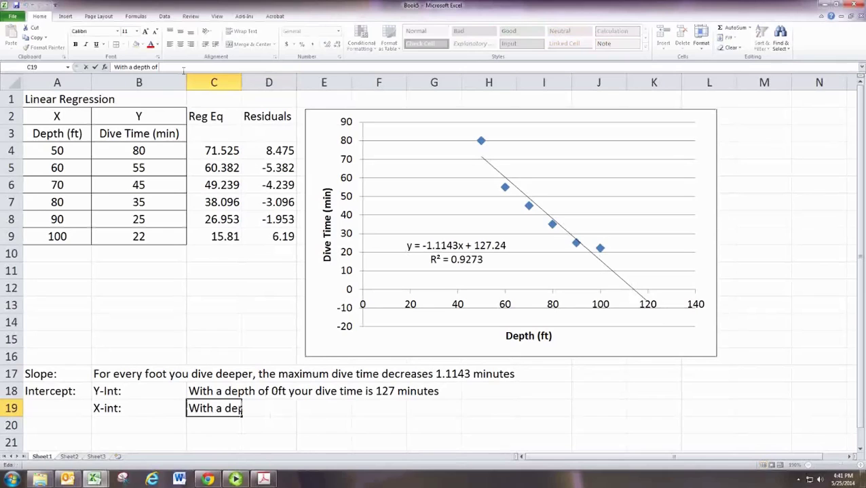
text(about 115)
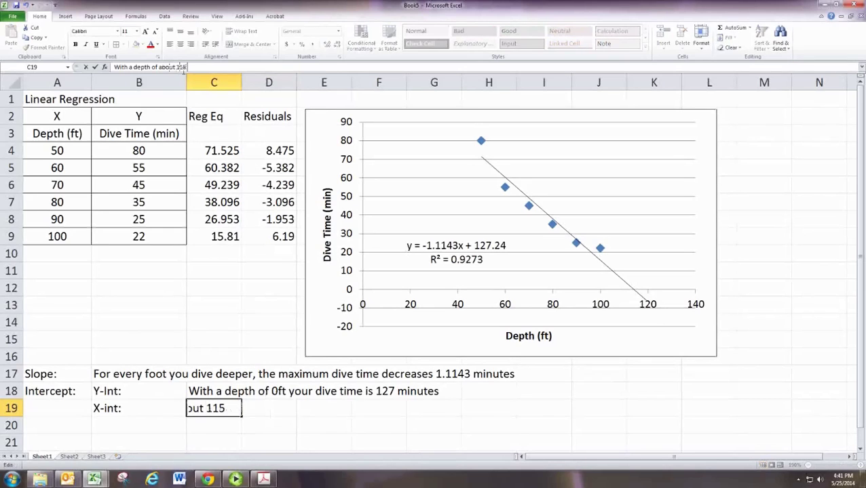
text( feet t)
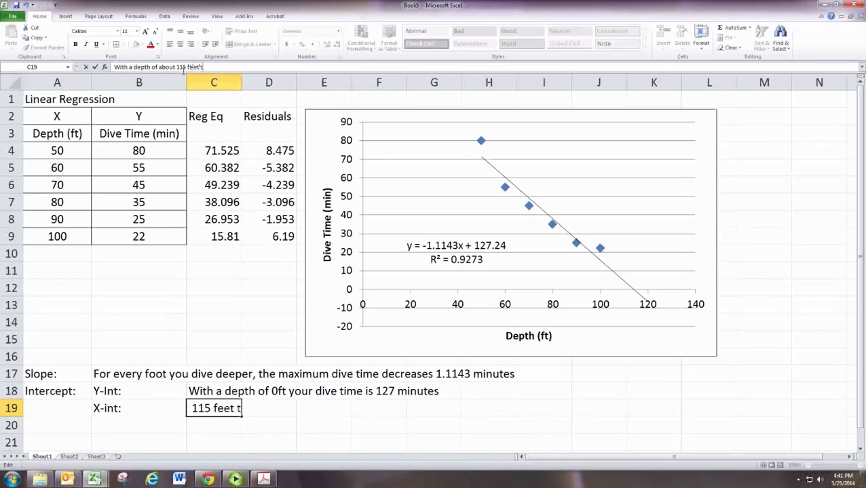
text(he dive time is)
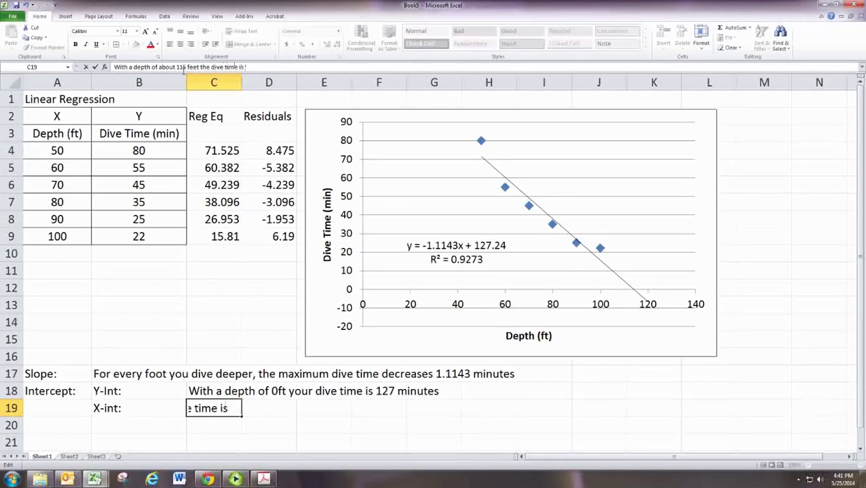
text( 0 minutes)
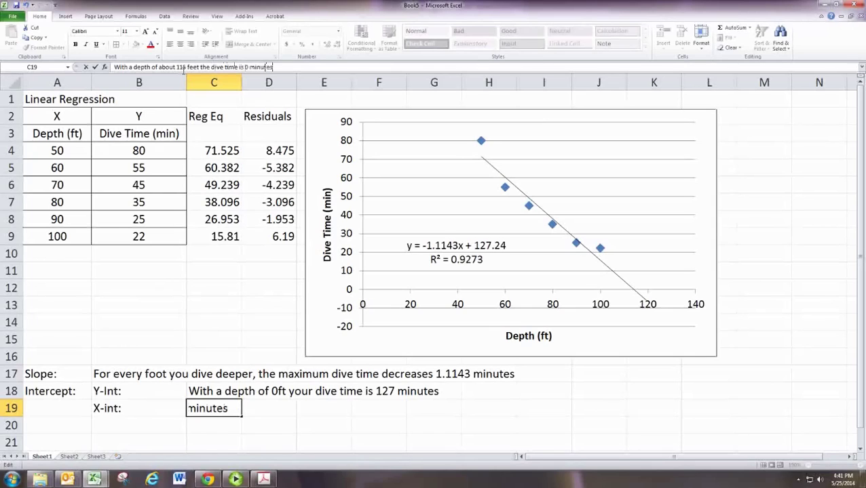
key(Return)
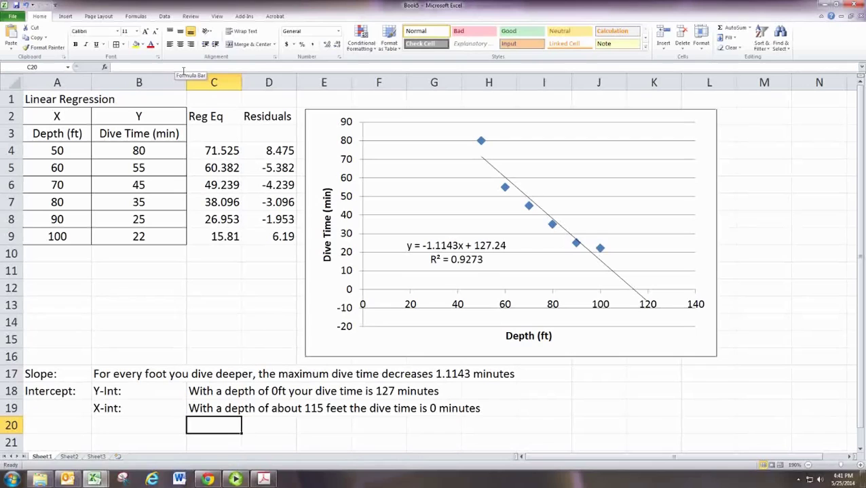
Enter the label "r" in cell A11 below the data table.
key(Left)
key(Left)
key(Up)
key(Up)
key(Up)
key(Up)
key(Up)
key(Up)
key(Up)
key(Up)
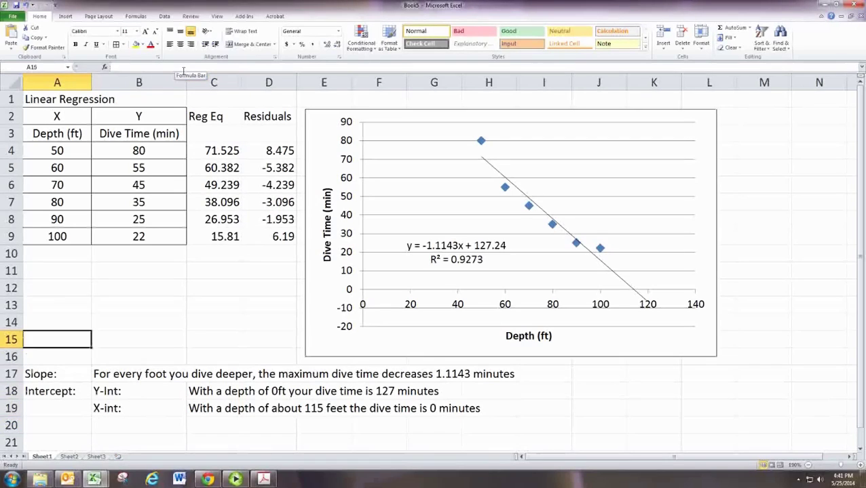
key(Up)
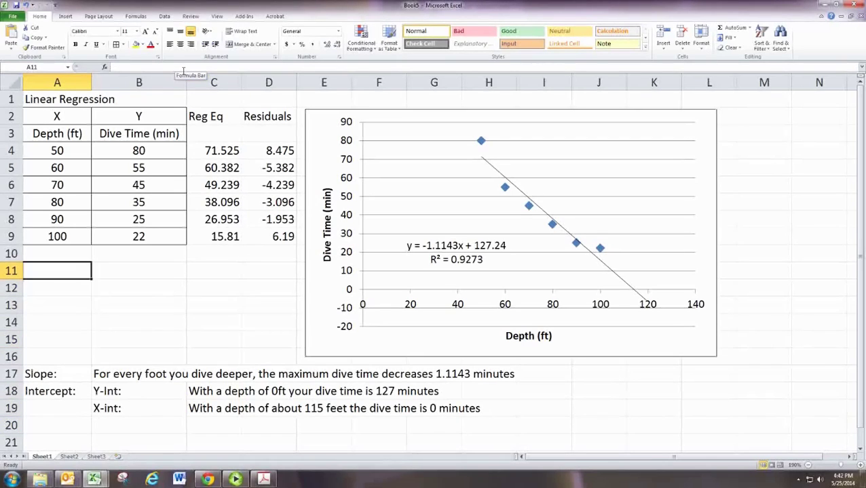
text(r)
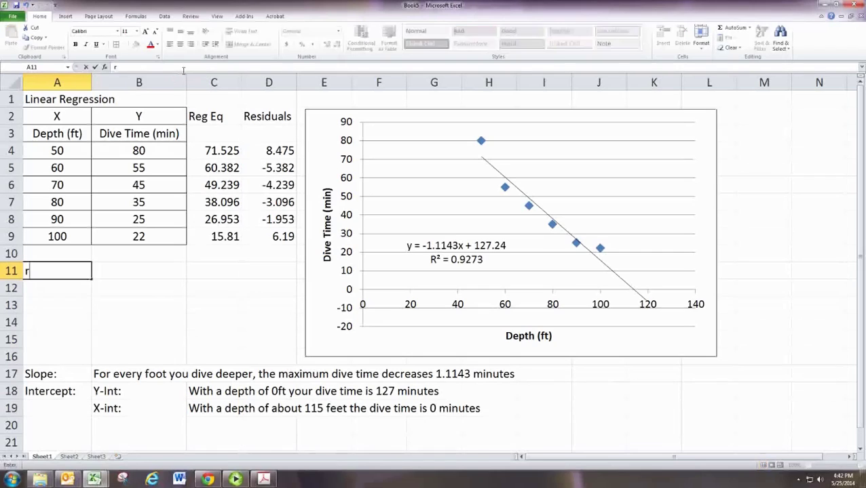
key(Return)
Calculate the correlation coefficient of depth and dive time in B11 with =CORREL(A4:A9,B4:B9).
key(Right)
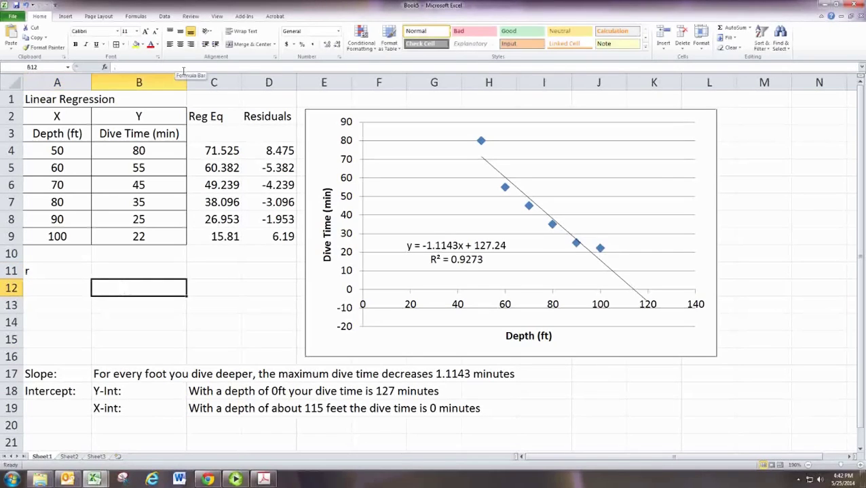
key(Up)
text(=C)
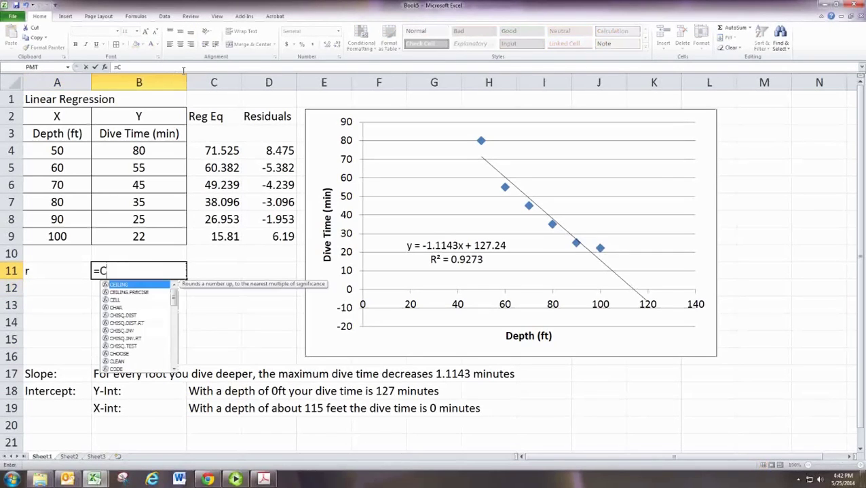
text(ORREL()
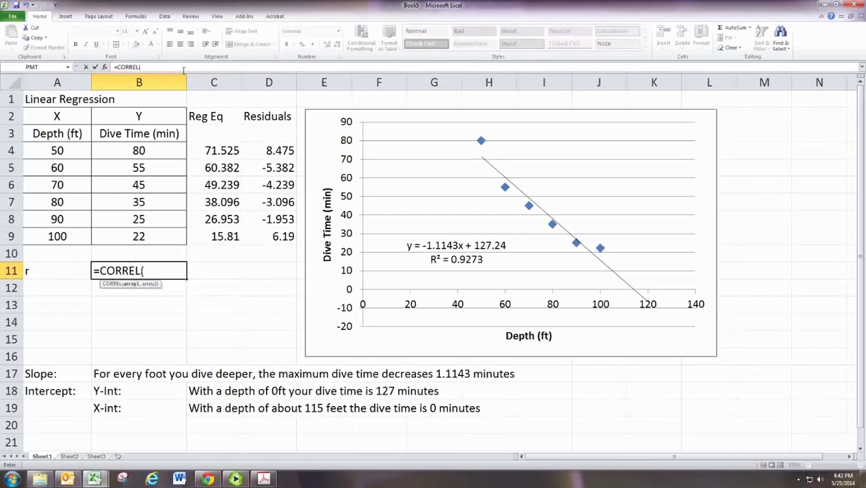
key(Up)
key(Up)
key(Left)
key(Up)
key(Up)
key(Up)
key(Up)
key(Up)
key(shift+Down)
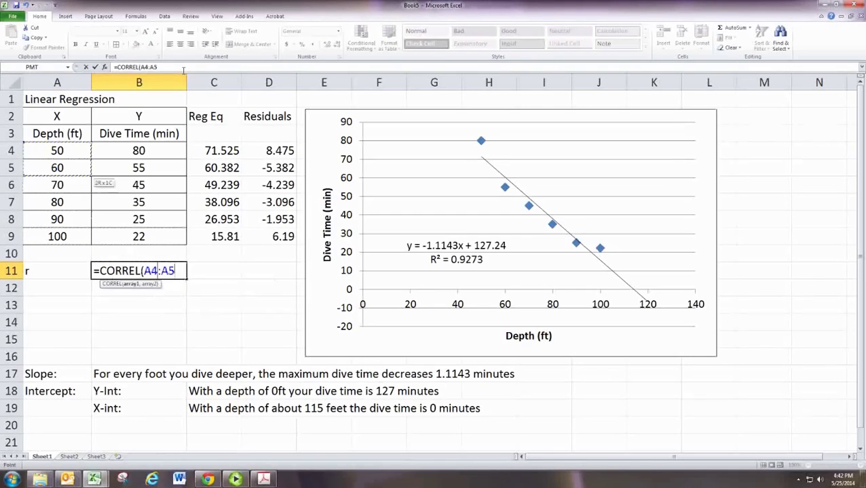
key(shift+Down)
key(shift+Down)
key(shift+Down)
key(shift+Down)
text(,)
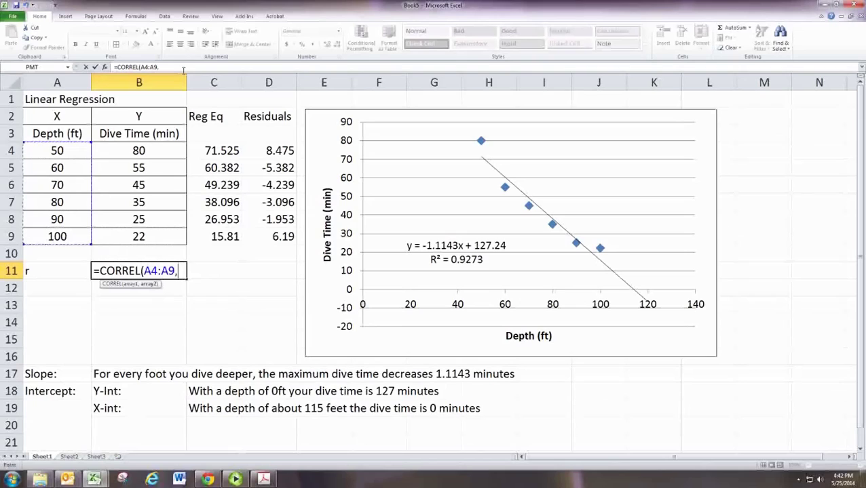
key(Up)
key(Up)
key(shift+Up)
key(shift+Up)
key(shift+Up)
key(shift+Up)
key(shift+Up)
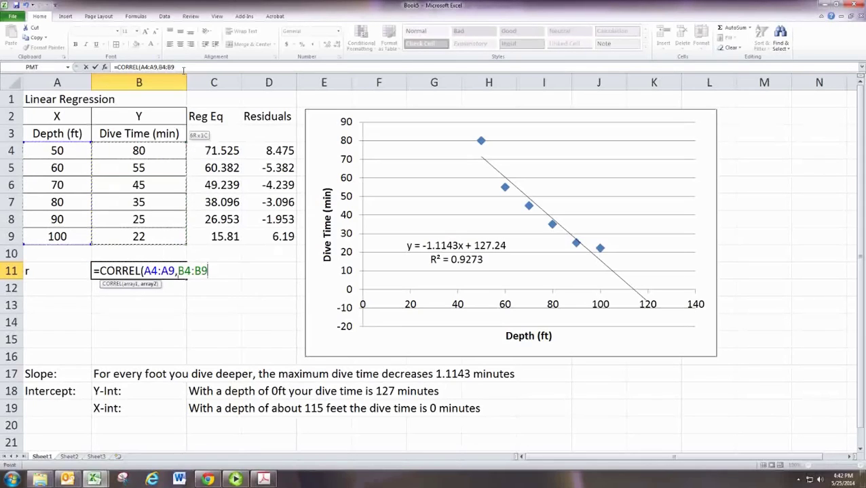
text())
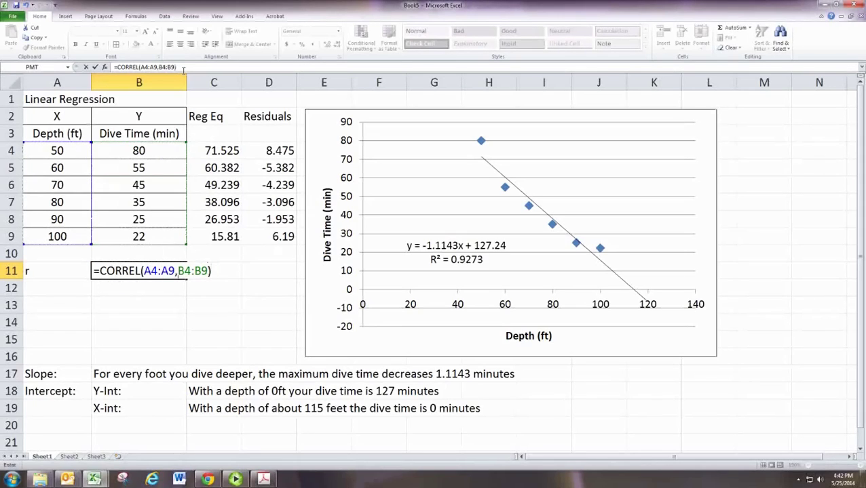
key(Return)
Enter the label "r^2" in cell A12 under the correlation coefficient's label.
key(Left)
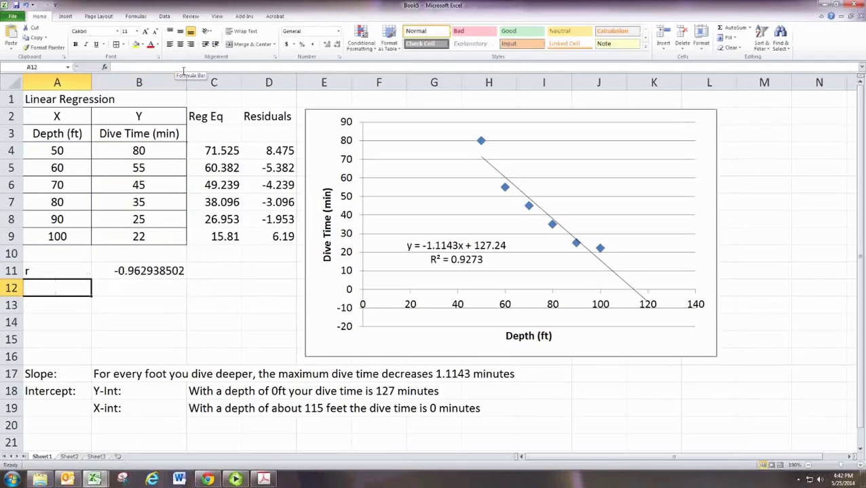
text(r)
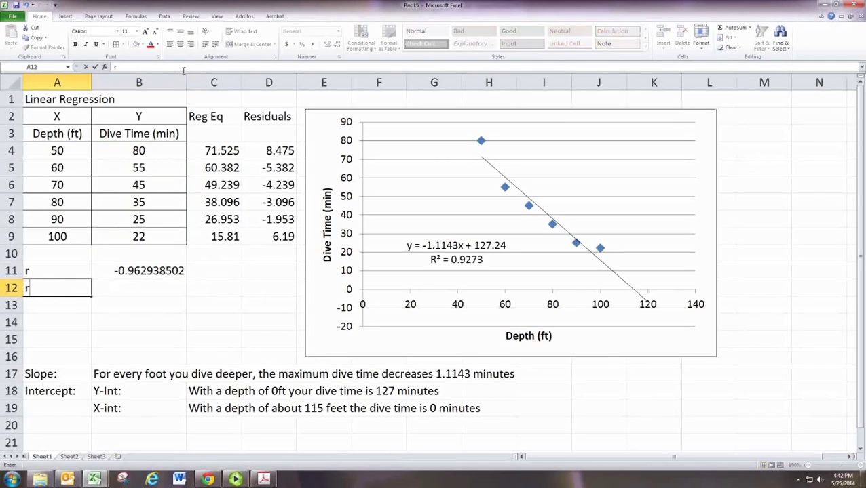
text(^2)
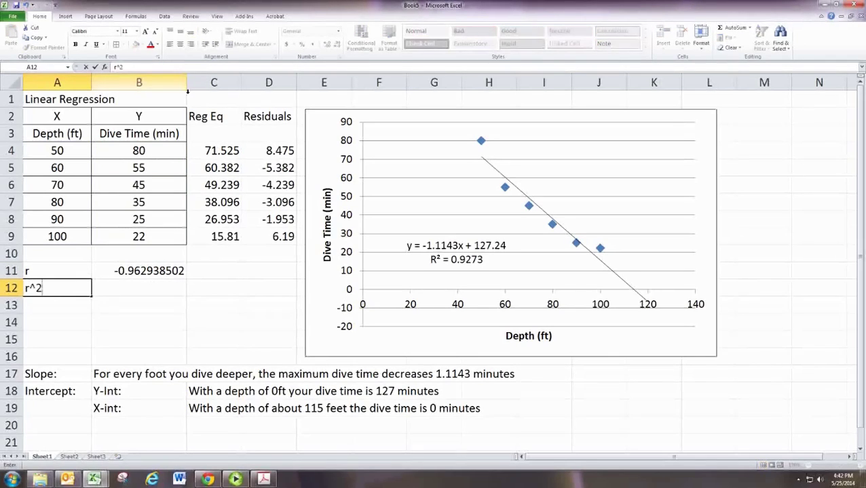
key(Return)
Square the correlation coefficient in B12 with the formula =B11^2.
key(Up)
key(Up)
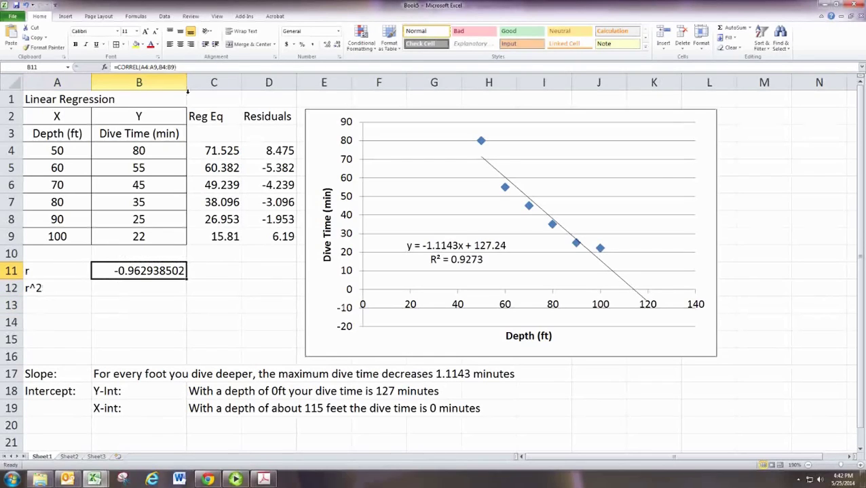
key(Down)
text(=)
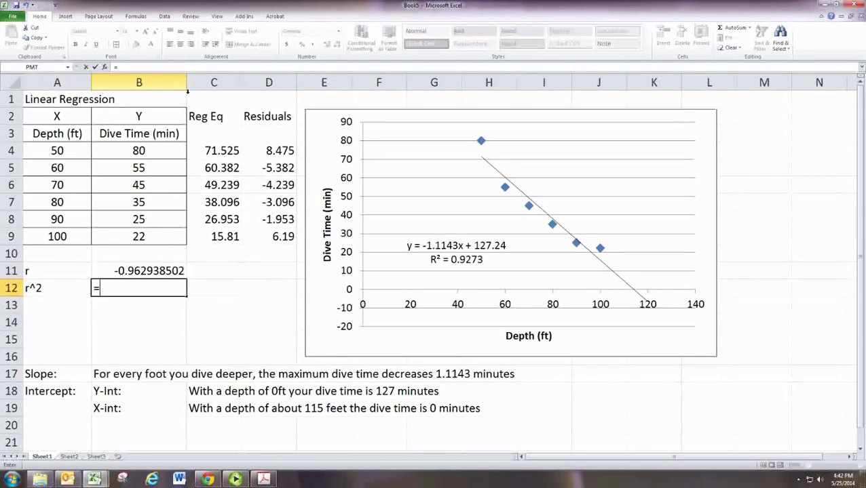
key(Up)
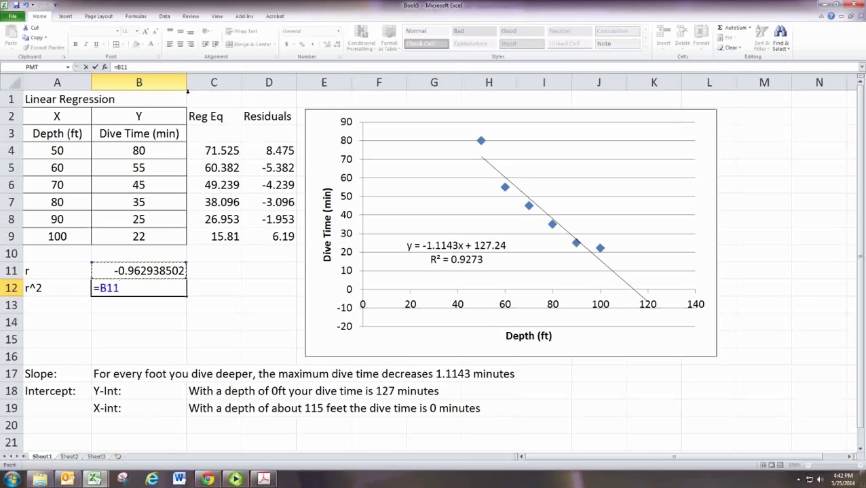
text(^2)
key(Return)
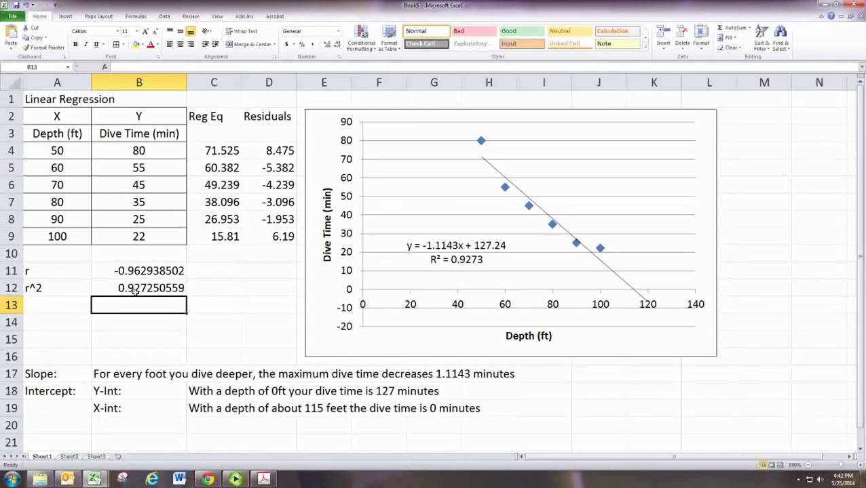
click(136, 291)
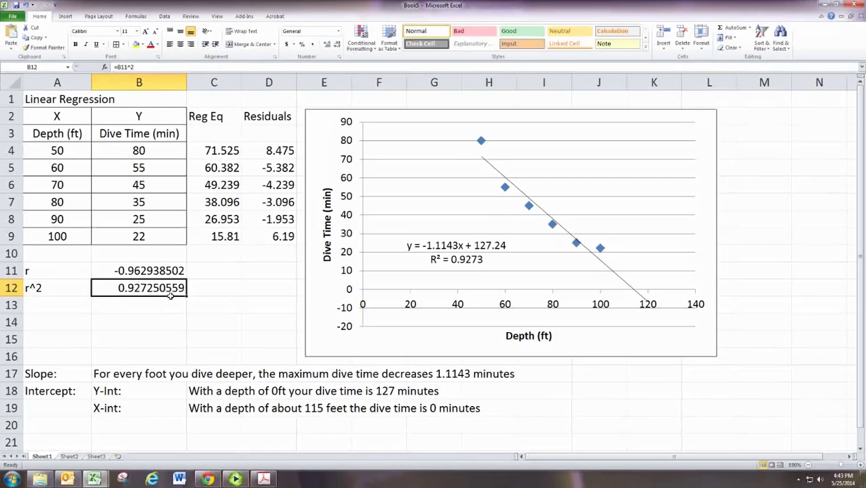
Restore the workbook window beside the textbook PDF, switch to Acrobat and go to the bookmark Appendix H: Tables.
double_click(330, 4)
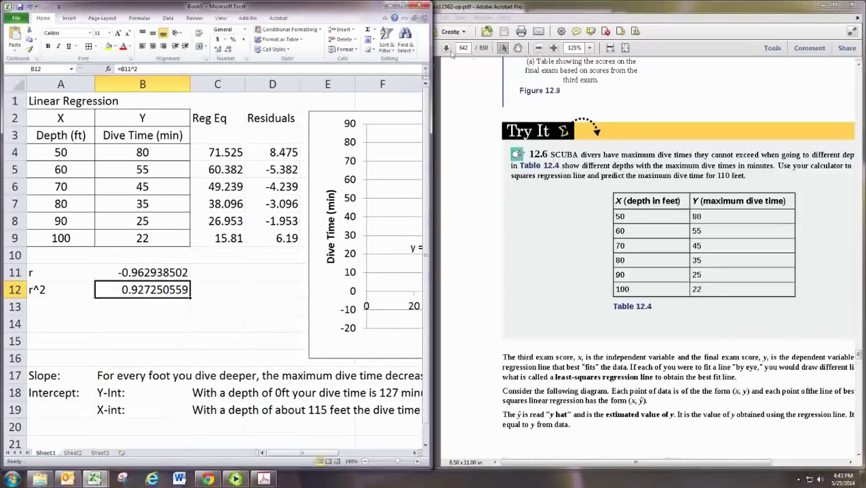
click(487, 5)
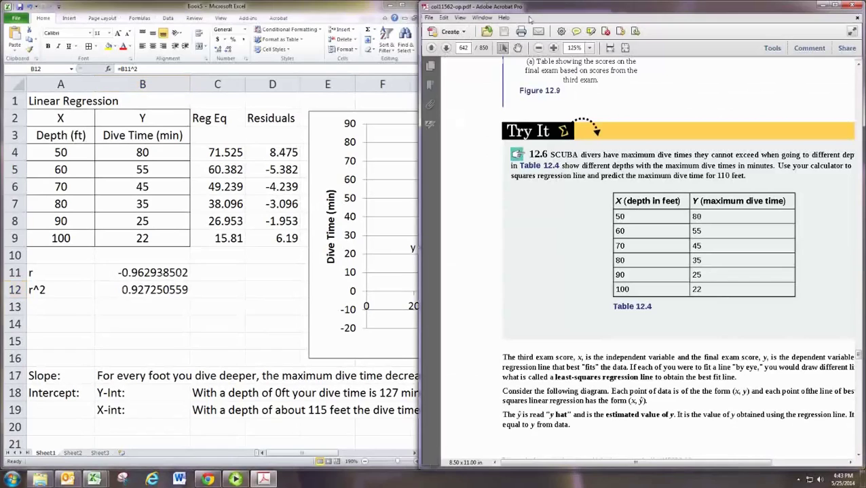
click(430, 83)
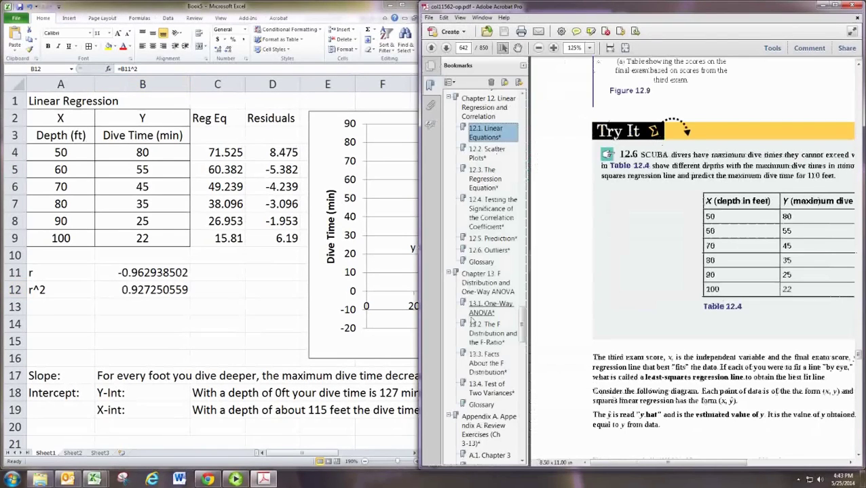
scroll(474, 323, down, 10)
click(488, 442)
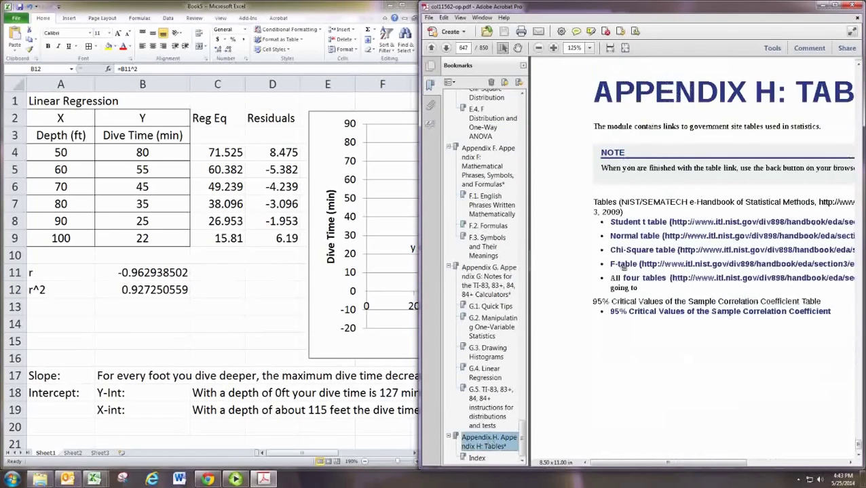
Follow the link to the 95% Critical Values of the Sample Correlation Coefficient table and show it without the bookmarks.
click(661, 313)
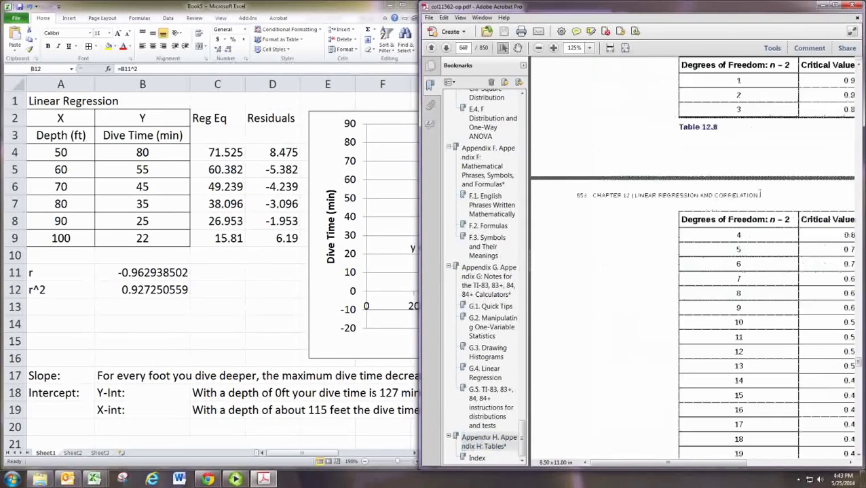
click(523, 66)
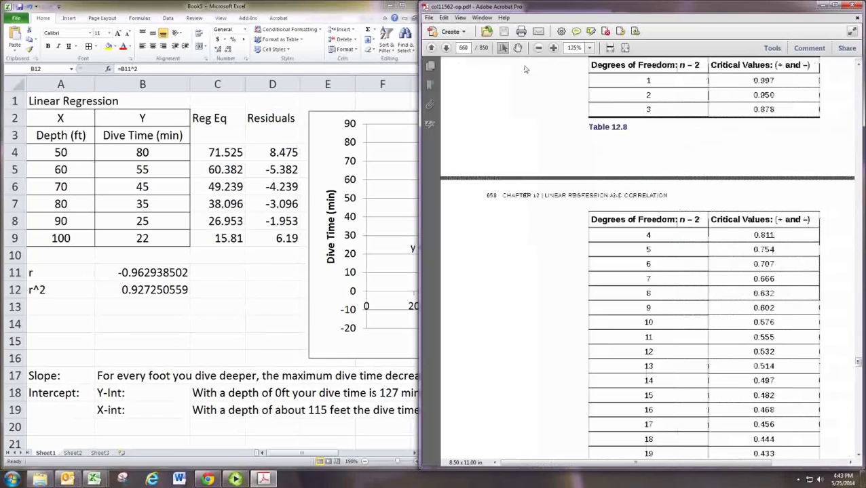
scroll(524, 68, up, 1)
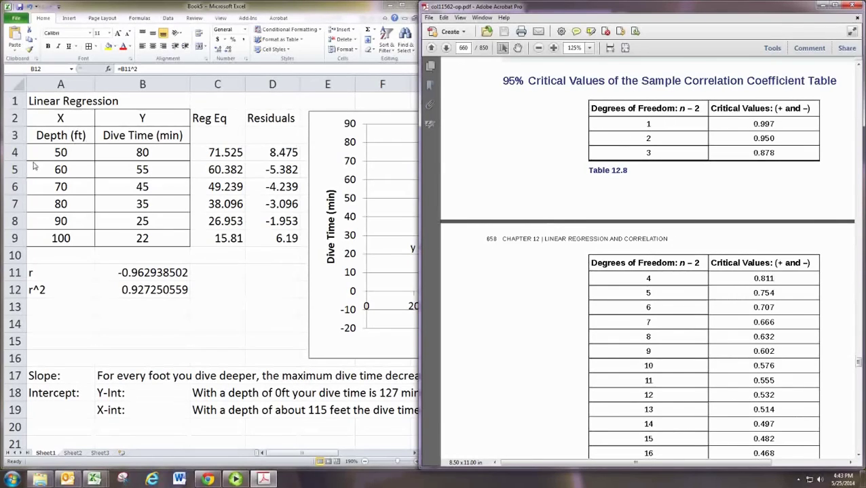
Select the depth values A4:A9 in Excel, and highlight the row for 4 degrees of freedom in the PDF's critical values table.
key(alt+Tab)
key(F2)
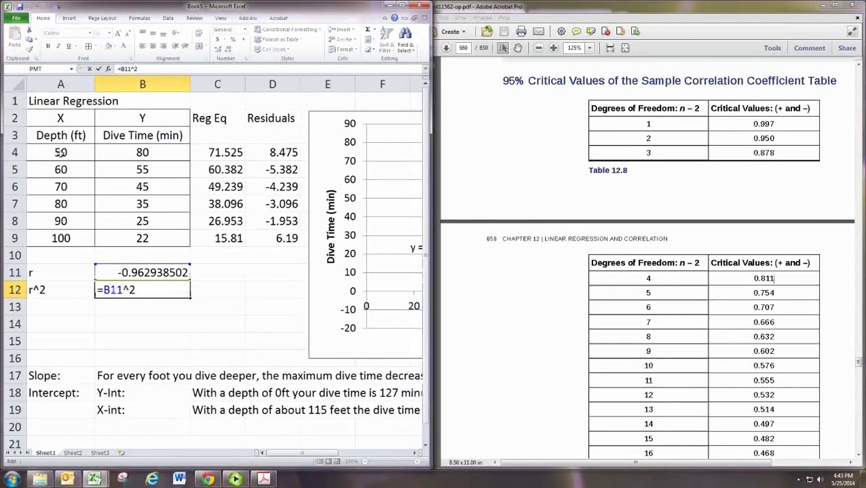
key(shift+Return)
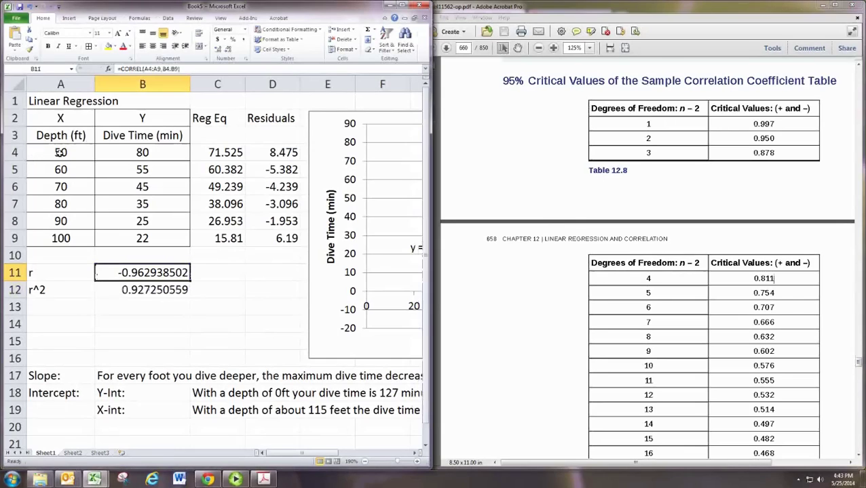
drag(59, 153, 92, 244)
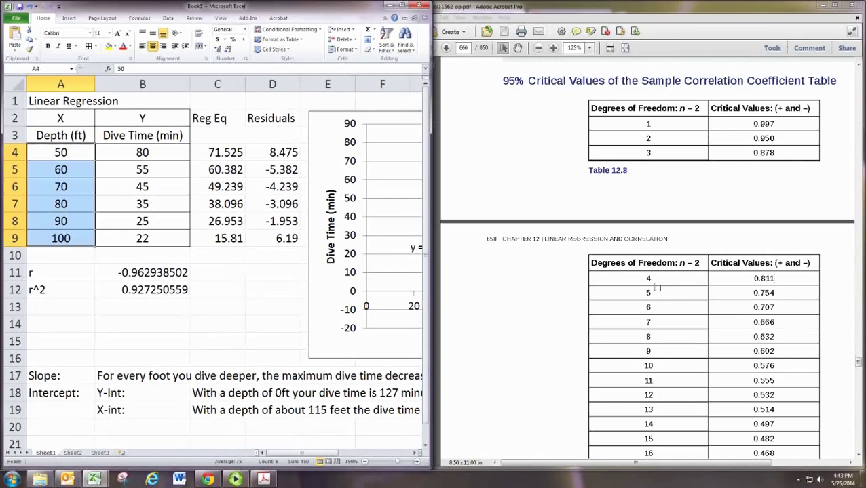
click(657, 288)
drag(648, 279, 771, 291)
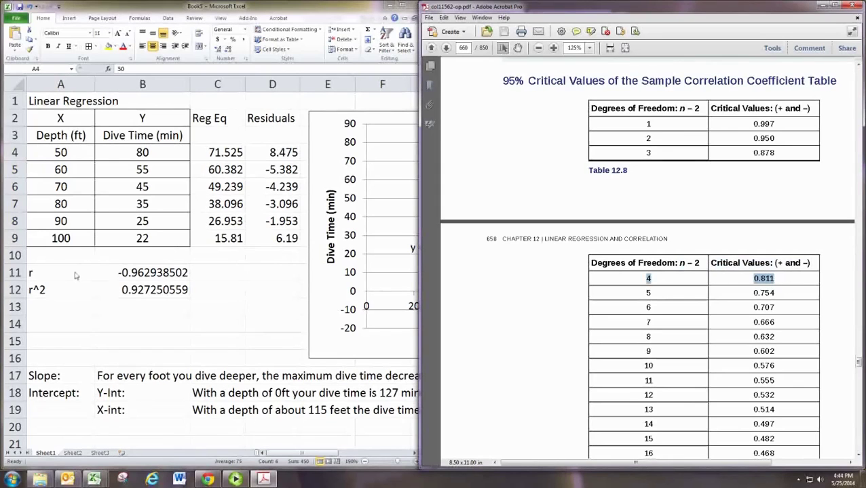
Label A13 as Critical Value and enter 0.811 beside it in B13.
click(57, 310)
click(56, 310)
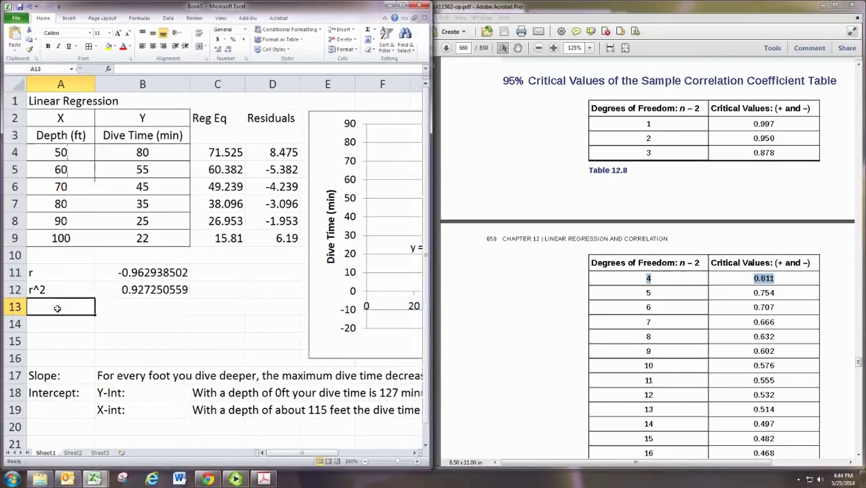
text(Crit)
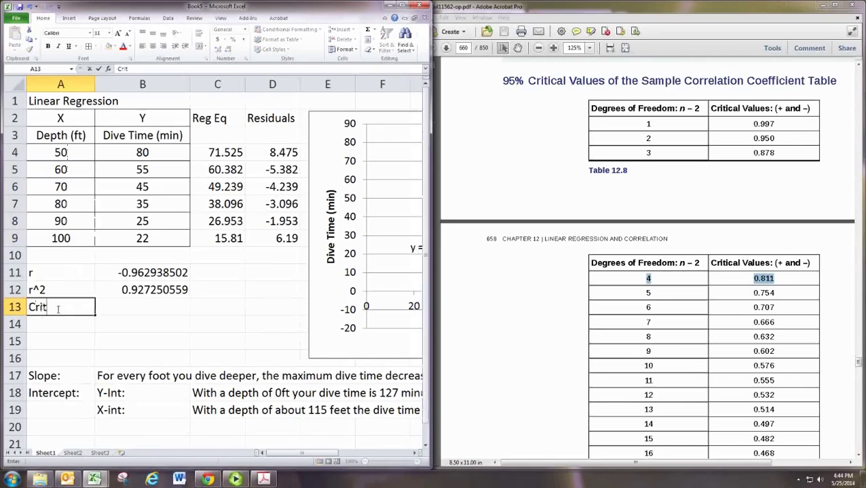
text(ical BV)
key(BackSpace)
key(BackSpace)
key(BackSpace)
text(Value)
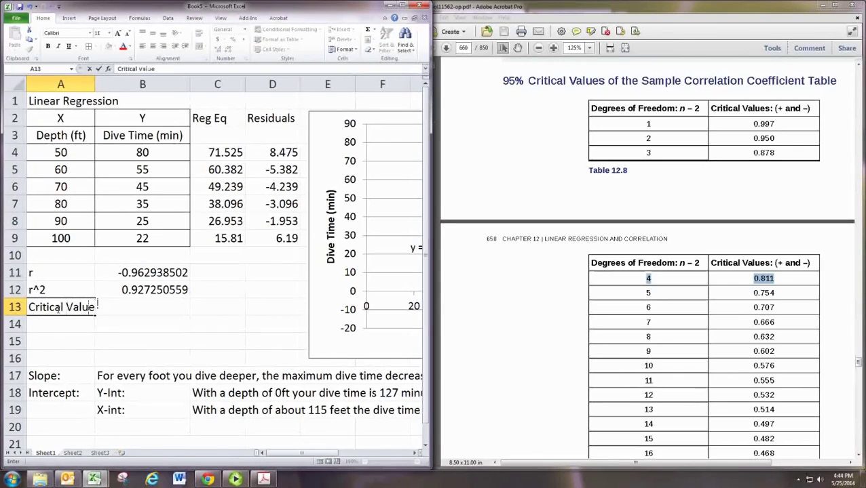
key(Tab)
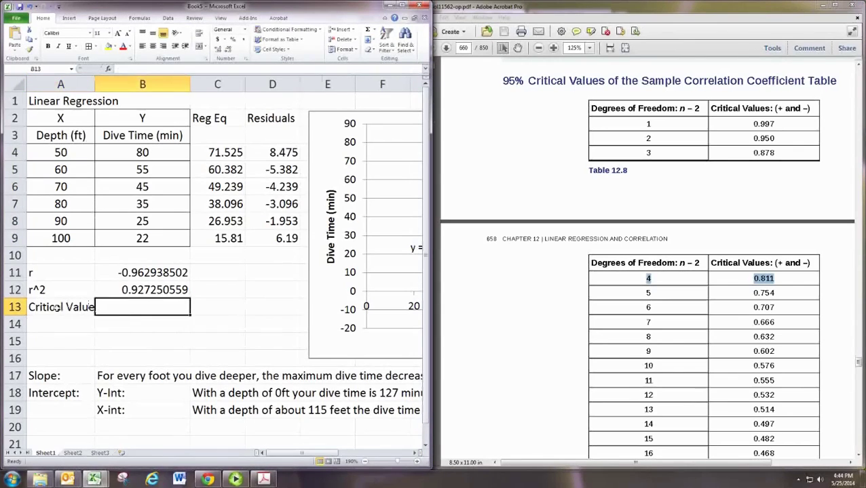
text(0.811)
key(Return)
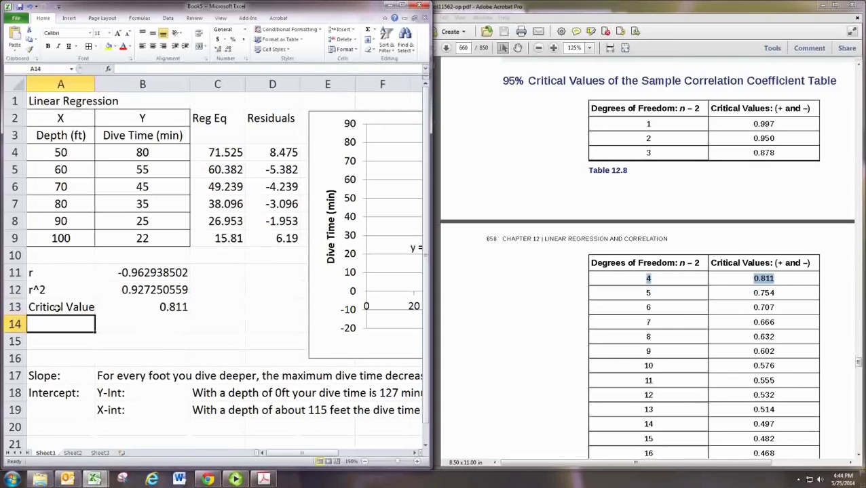
Label A14 as Decision and start the conclusion in B14 with the word "Since".
text(De)
key(BackSpace)
text(e)
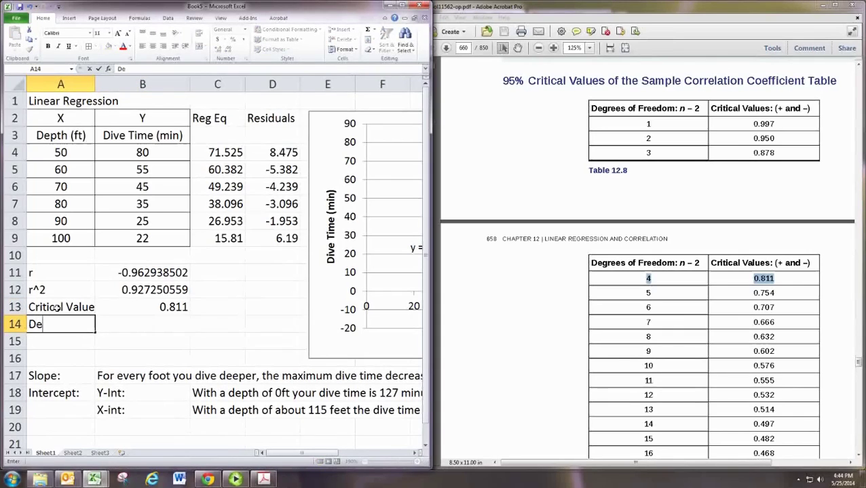
text(cisio)
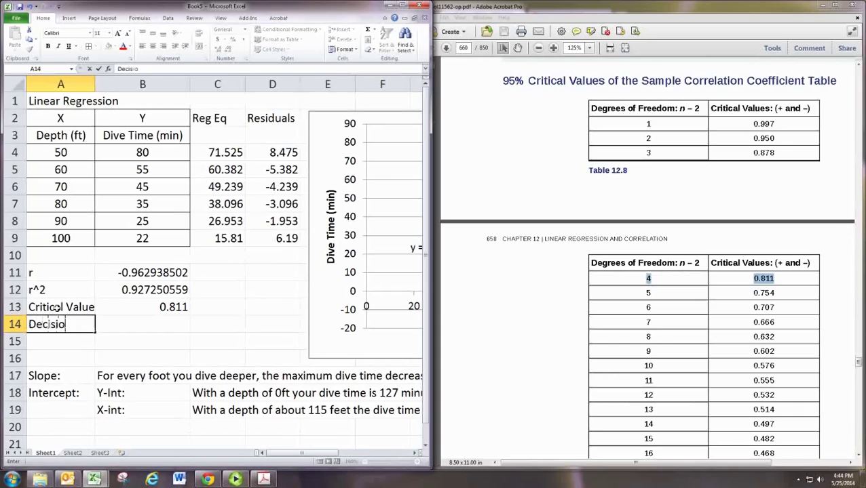
text(n)
key(Return)
key(Up)
key(Right)
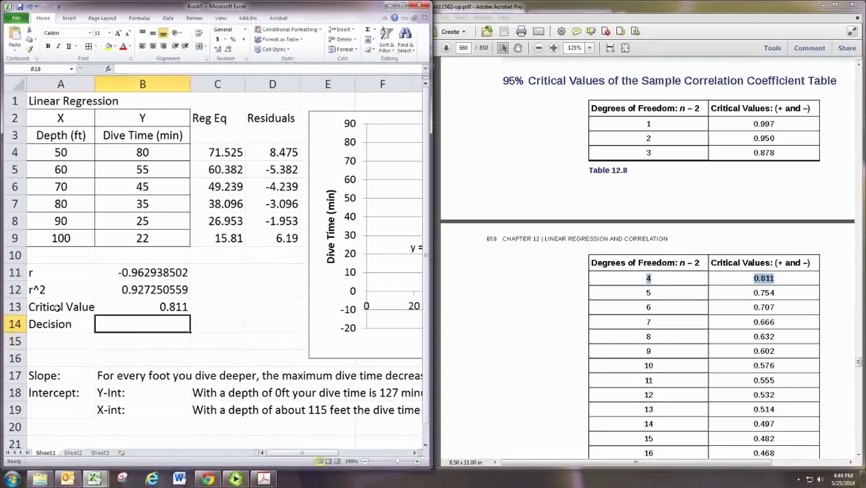
text(Since)
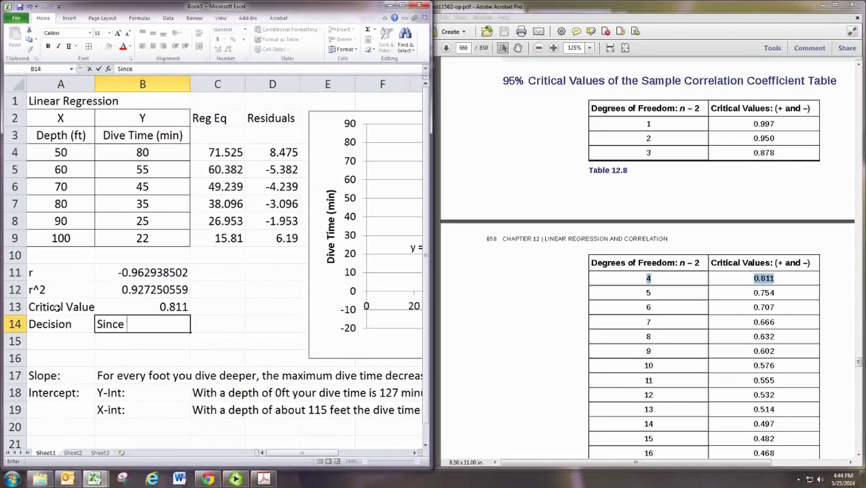
Change the critical value in B13 to -0.811.
key(Up)
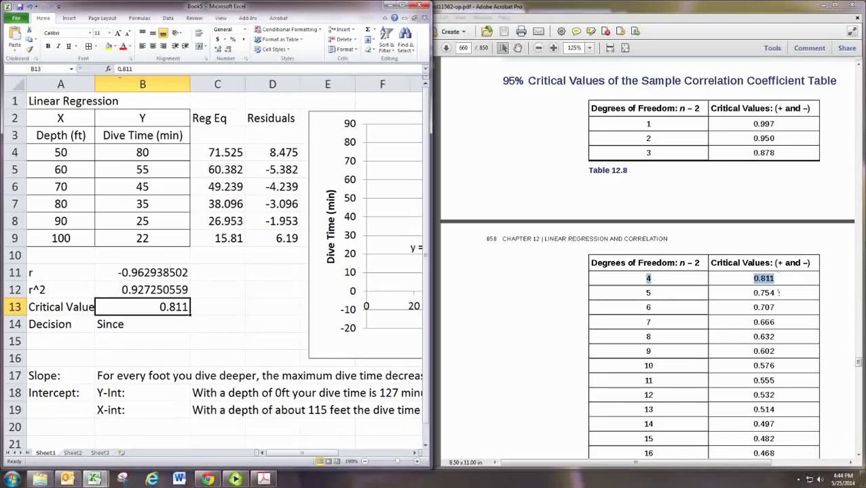
text(-)
key(Return)
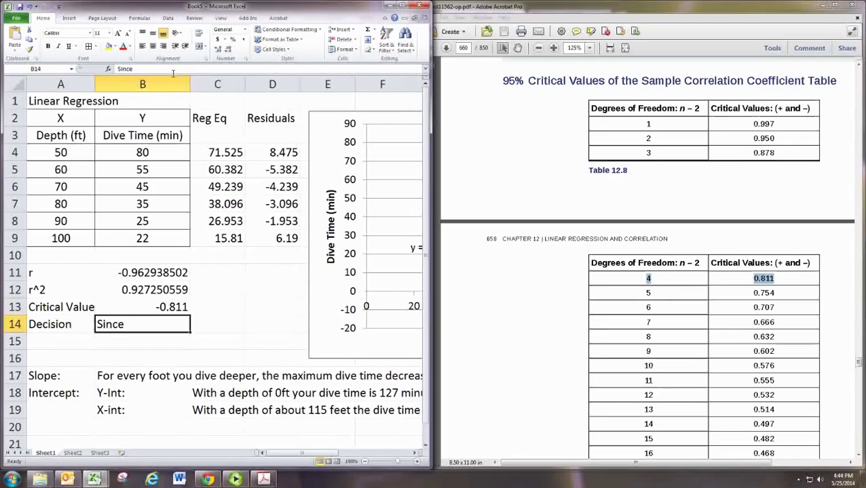
Extend the decision text in B14 to read "Since r is close to -1 than the critical value".
double_click(148, 326)
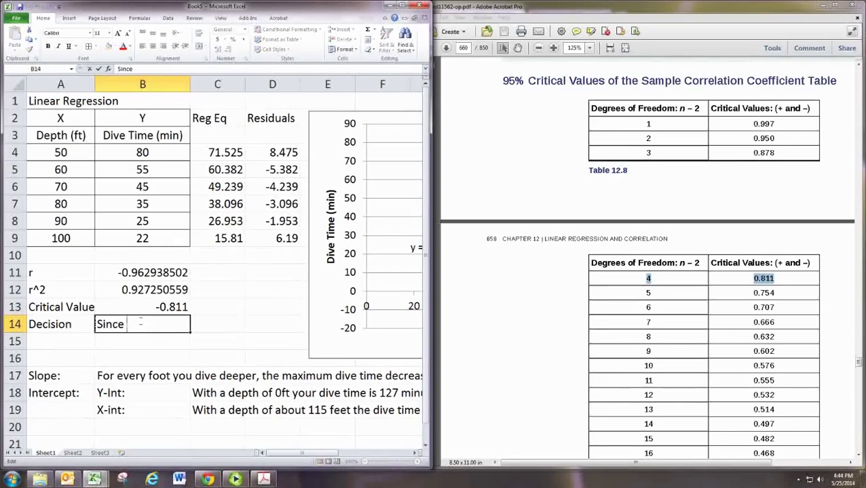
text(r is close to -1 than t)
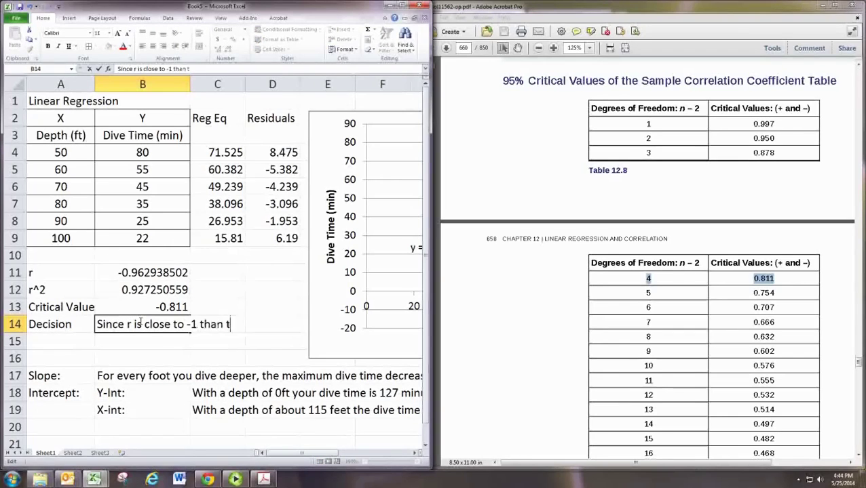
text(he critical value)
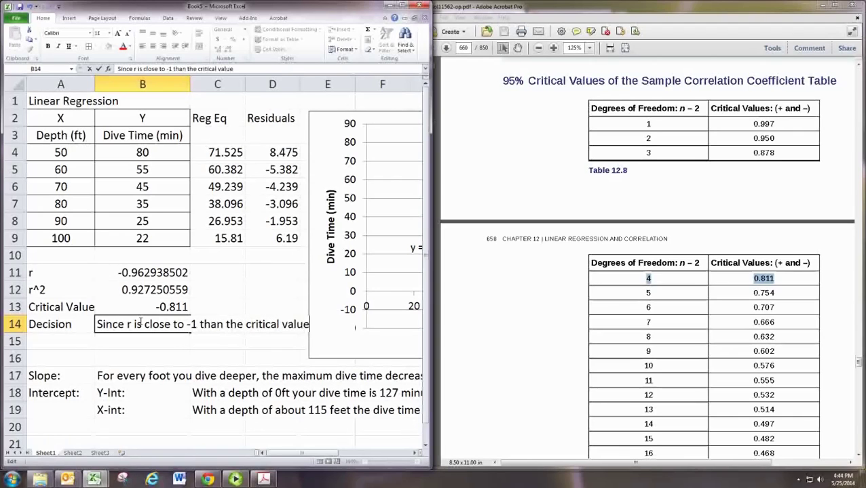
key(Return)
Continue the decision in A15 with the text "we have evidence of correlation".
key(Left)
text(we ha)
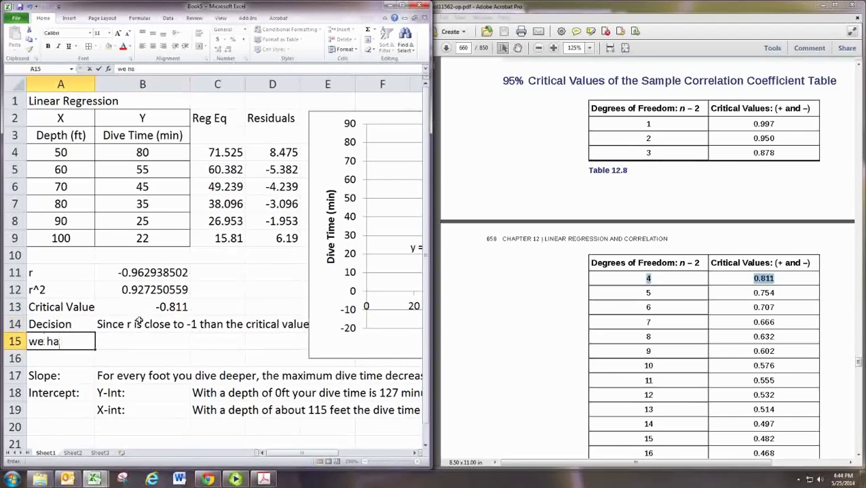
text(ve evidence )
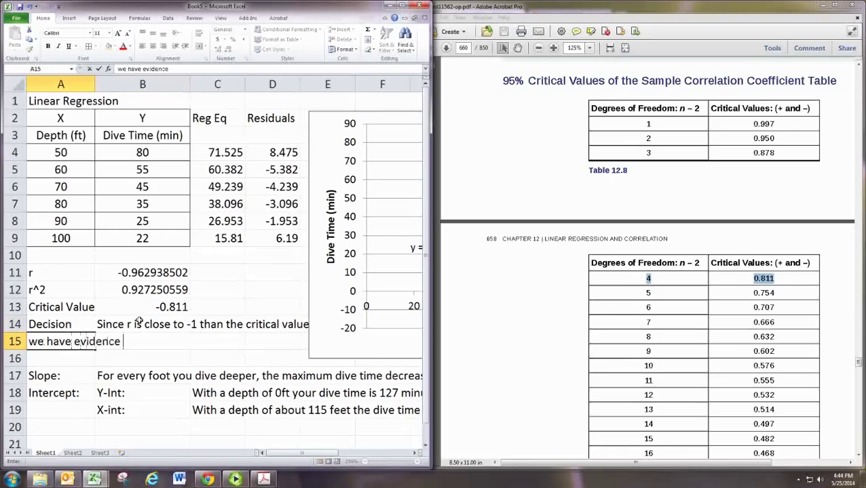
text(of correlation)
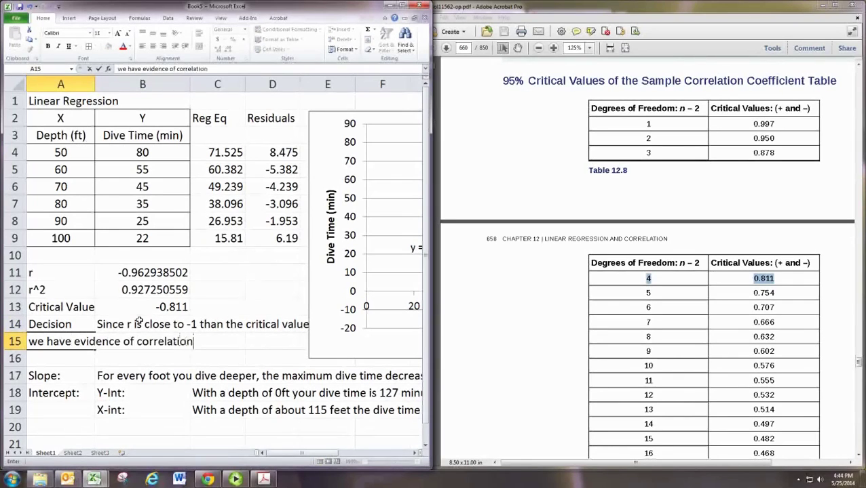
key(Return)
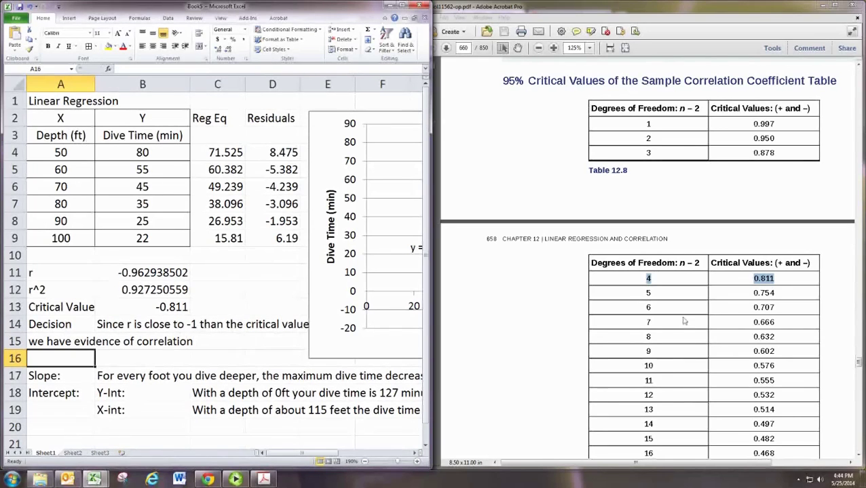
Minimise the textbook PDF in Acrobat, return to Excel with F1 selected and maximise the workbook window.
click(716, 322)
scroll(719, 322, down, 1)
scroll(719, 322, down, 4)
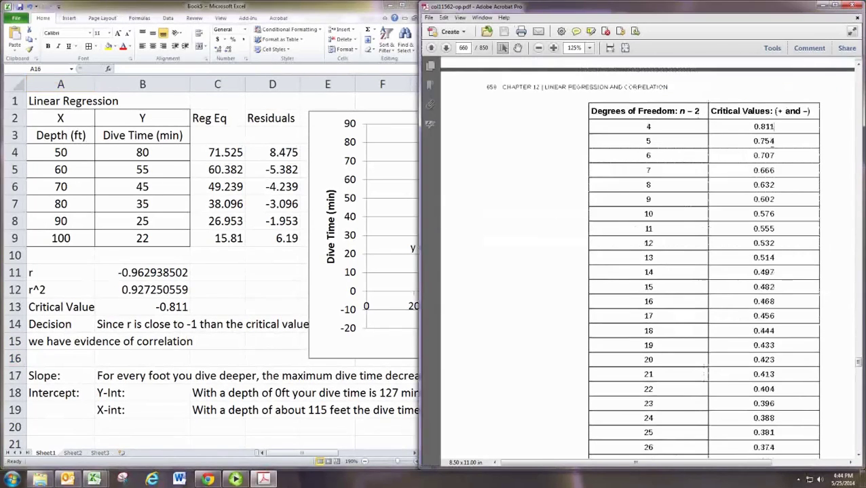
scroll(764, 331, down, 3)
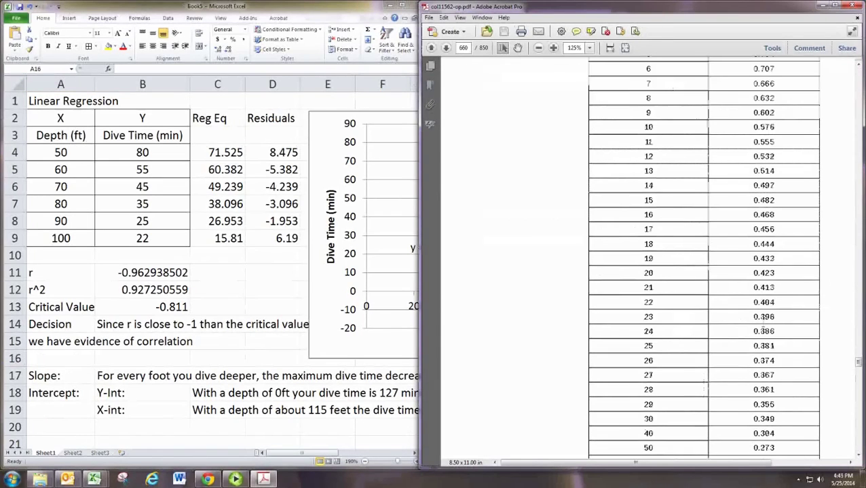
scroll(762, 331, up, 10)
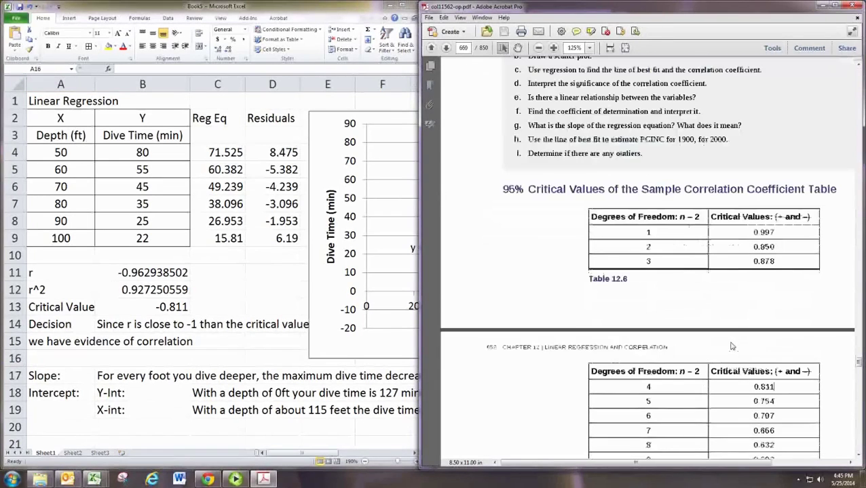
click(821, 6)
click(374, 103)
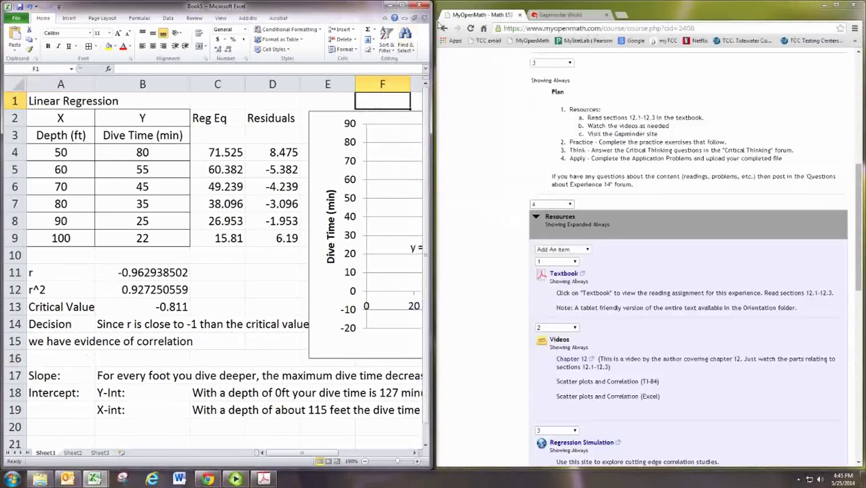
click(407, 5)
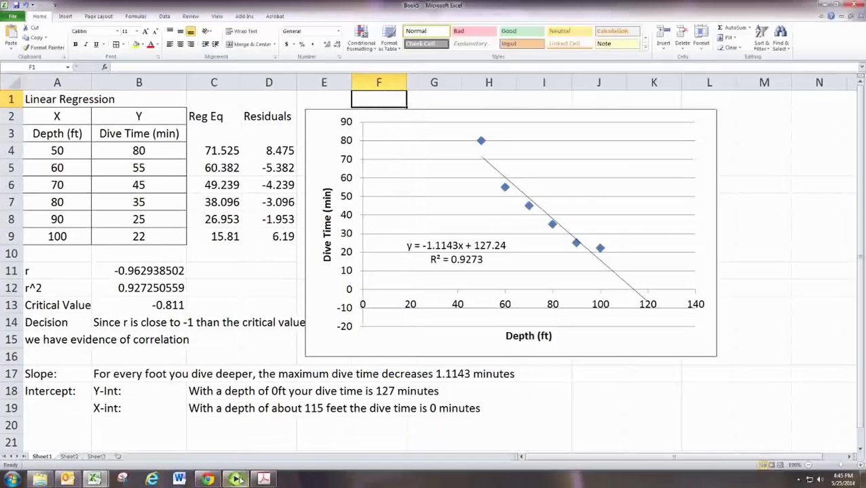